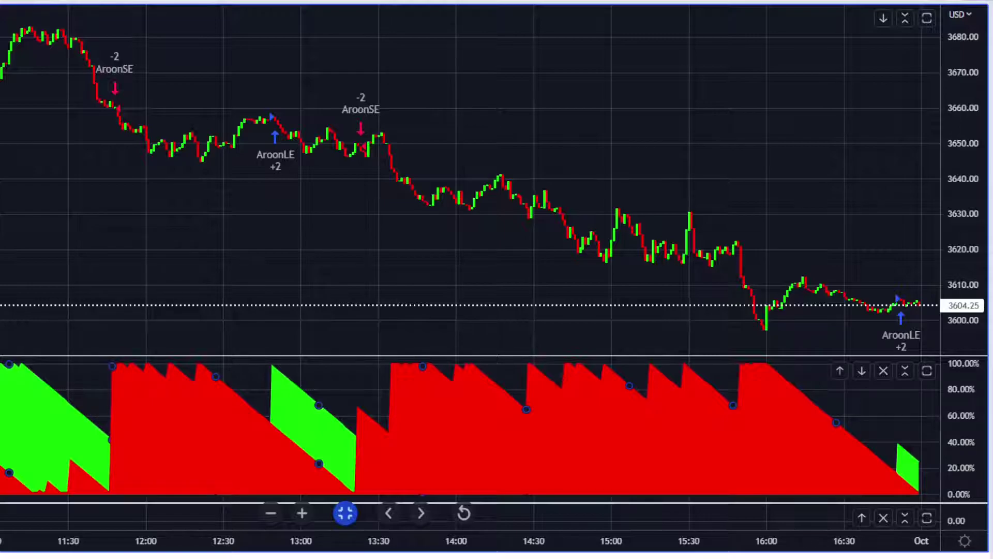
# Step: Examine the AroonLE and AroonSE signals against the Aroon indicator crossovers across the 30 Sep session
pyautogui.moveTo(259, 231); pyautogui.dragTo(355, 220)
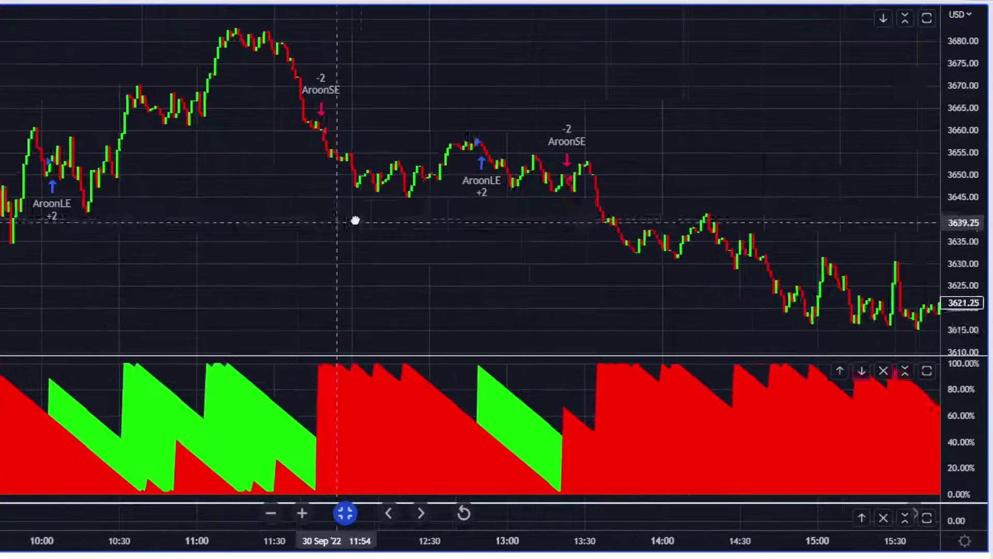
pyautogui.moveTo(217, 227); pyautogui.dragTo(259, 238)
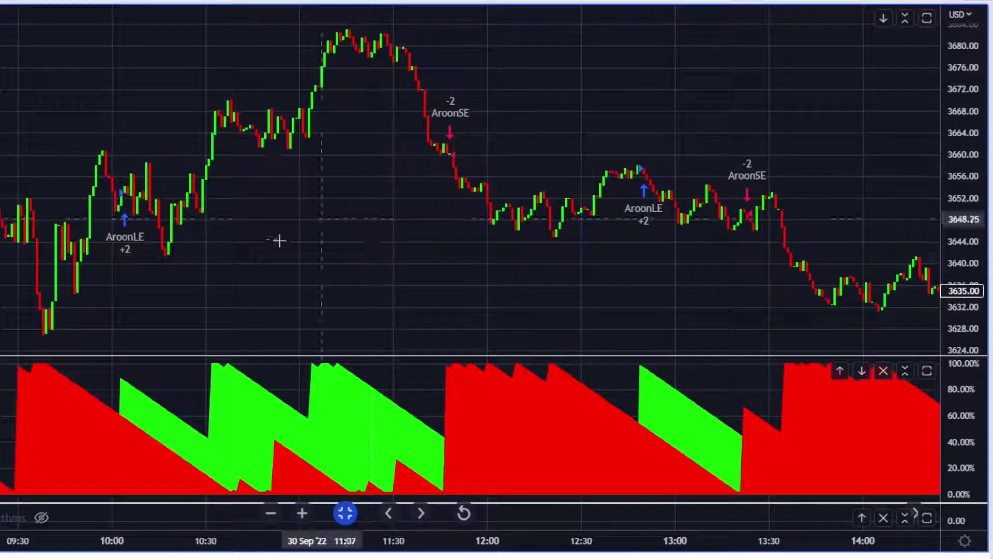
pyautogui.scroll(3, 279, 237)
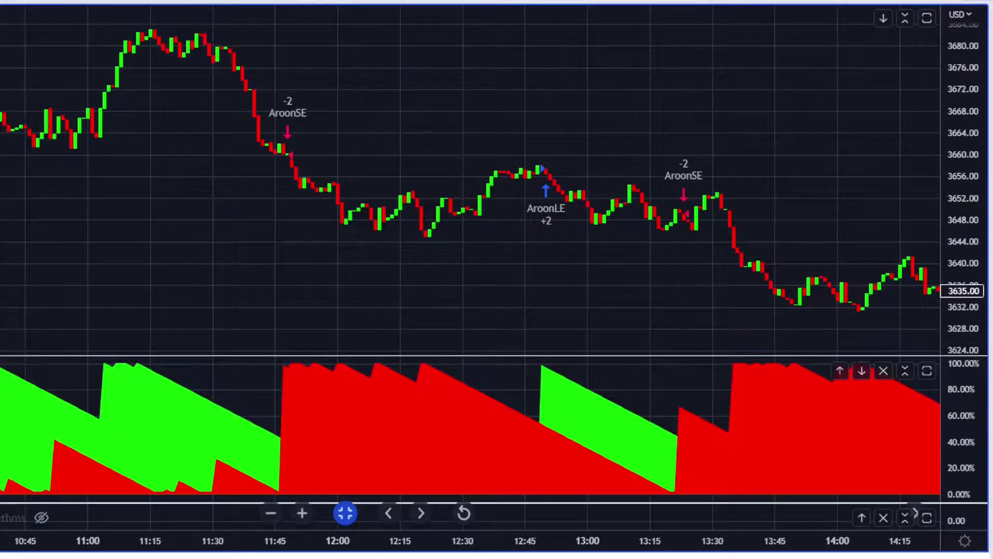
pyautogui.scroll(4, 65, 232)
pyautogui.moveTo(0, 219); pyautogui.dragTo(84, 218)
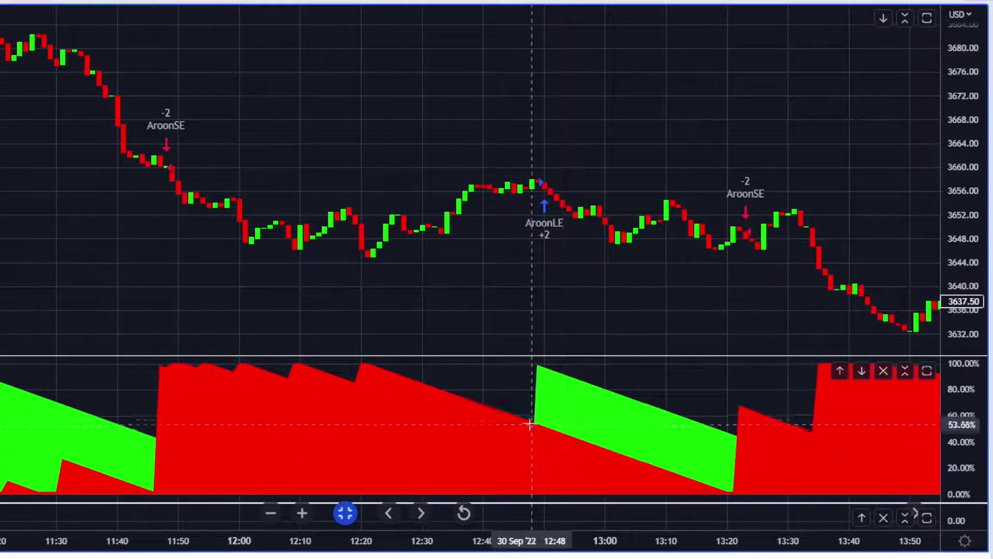
pyautogui.scroll(-2, 566, 209)
pyautogui.moveTo(219, 220); pyautogui.dragTo(519, 217)
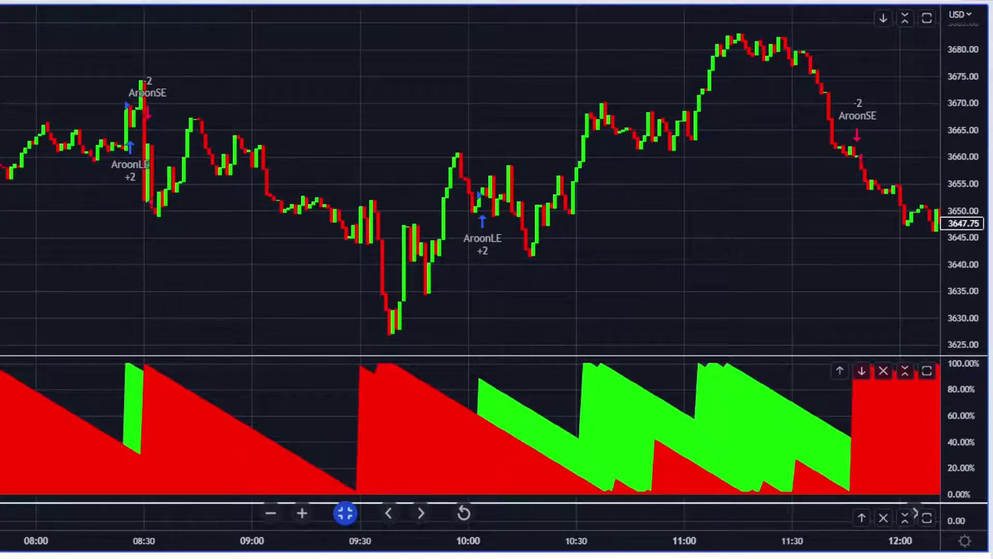
# Step: Check the Strategy Tester overview, collapse it, and examine the early-morning Aroon trades of 30 Sep between about 06:00 and 08:30
pyautogui.click(22, 558)
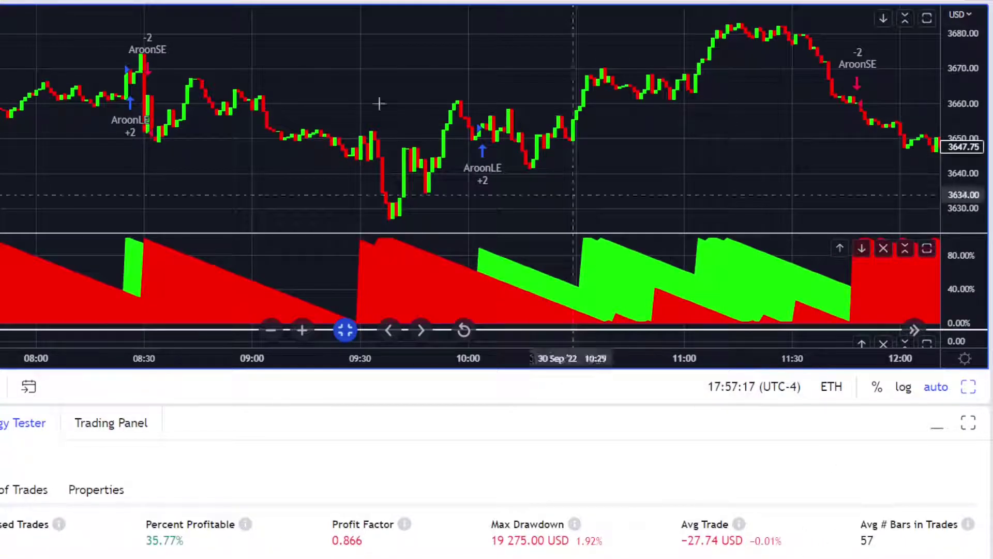
pyautogui.click(937, 427)
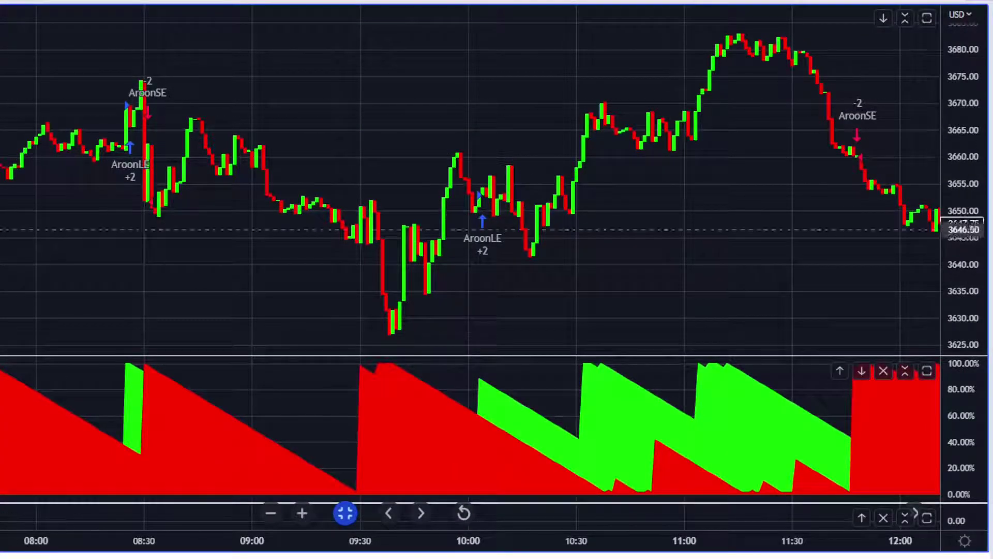
pyautogui.moveTo(61, 229); pyautogui.dragTo(414, 240)
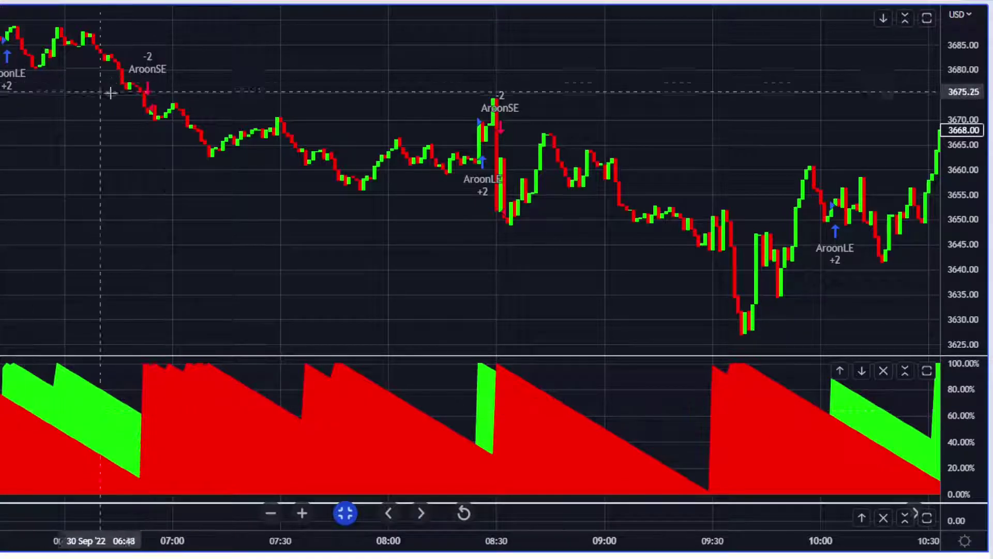
pyautogui.moveTo(7, 266); pyautogui.dragTo(138, 185)
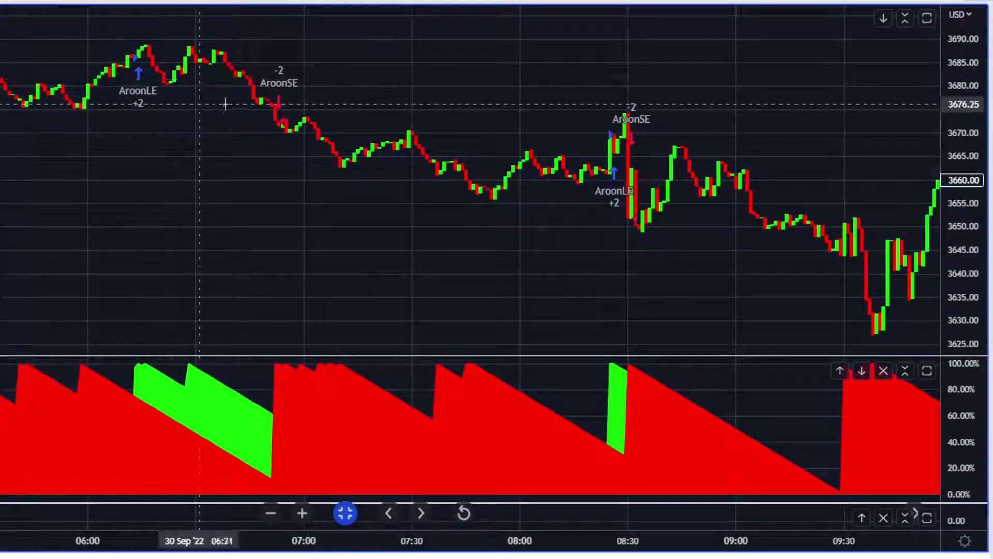
# Step: Bring the chart forward to the most recent AroonLE entry at the end of the 30 Sep session
pyautogui.moveTo(377, 111); pyautogui.dragTo(3, 76)
pyautogui.moveTo(481, 111); pyautogui.dragTo(67, 104)
pyautogui.moveTo(457, 168); pyautogui.dragTo(191, 156)
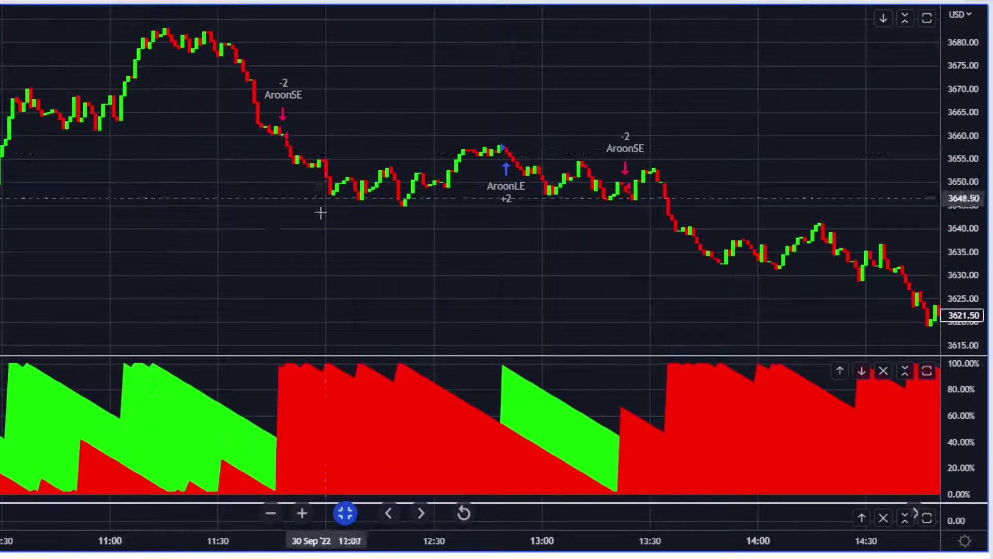
pyautogui.moveTo(683, 279); pyautogui.dragTo(342, 310)
pyautogui.moveTo(624, 311); pyautogui.dragTo(251, 308)
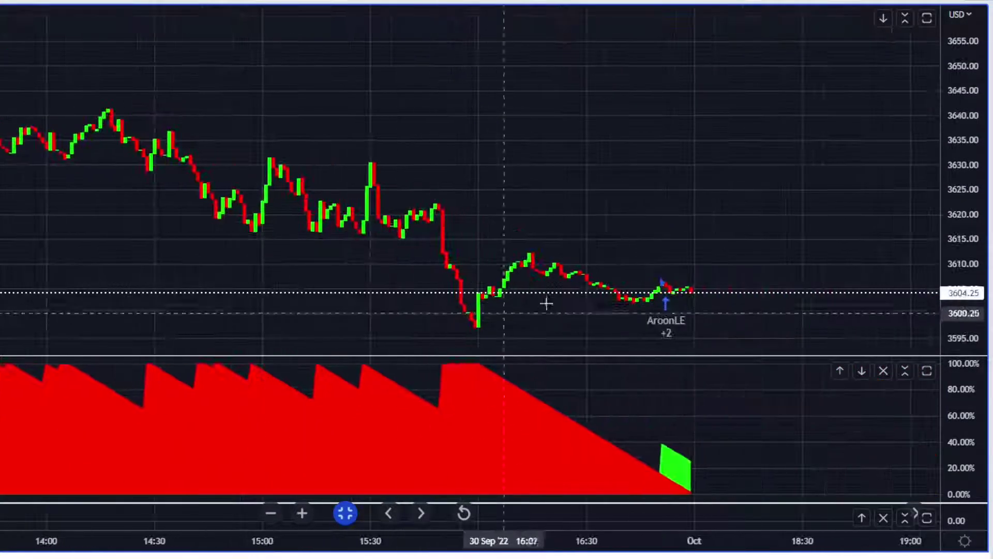
pyautogui.moveTo(139, 243); pyautogui.dragTo(324, 248)
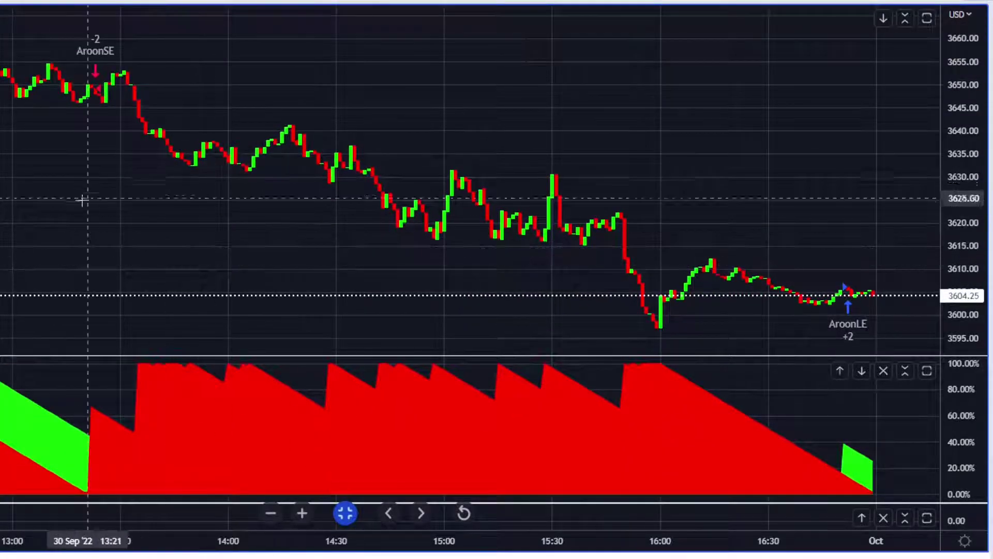
# Step: Review the strategy's long and short entries backwards through the price history to the evening of 29 Sep
pyautogui.hscroll(-5, 155, 186)
pyautogui.hscroll(-10, 381, 186)
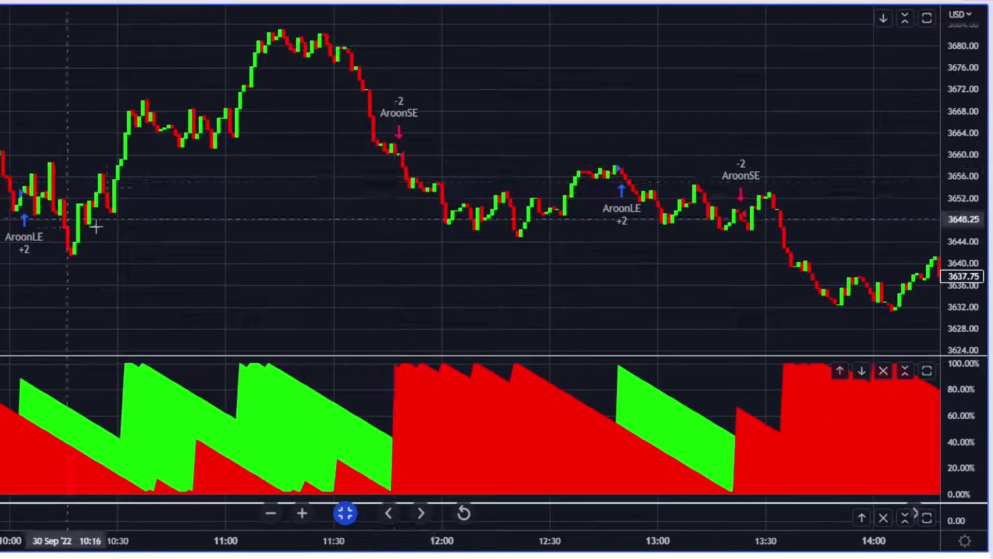
pyautogui.hscroll(-10, 417, 222)
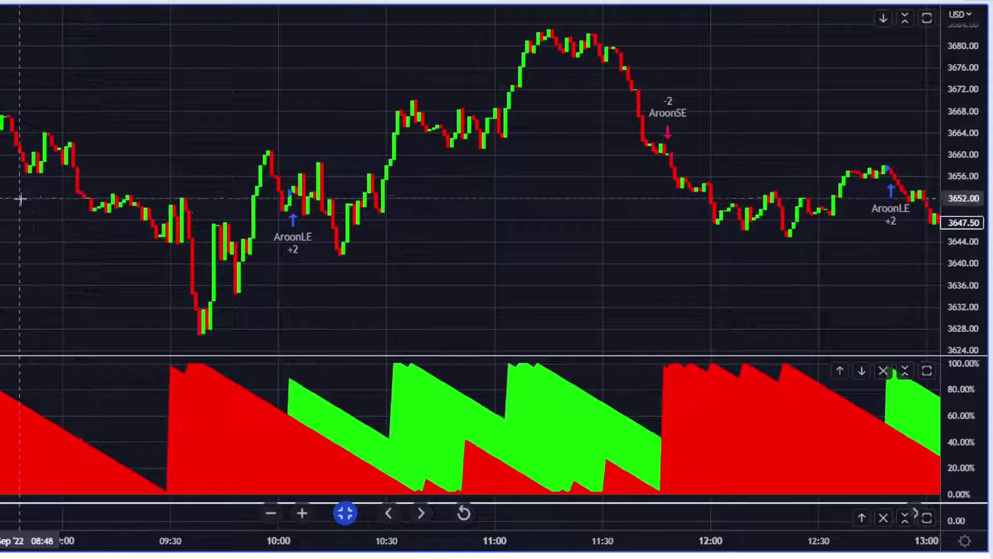
pyautogui.moveTo(20, 198); pyautogui.dragTo(703, 187)
pyautogui.moveTo(81, 163); pyautogui.dragTo(543, 166)
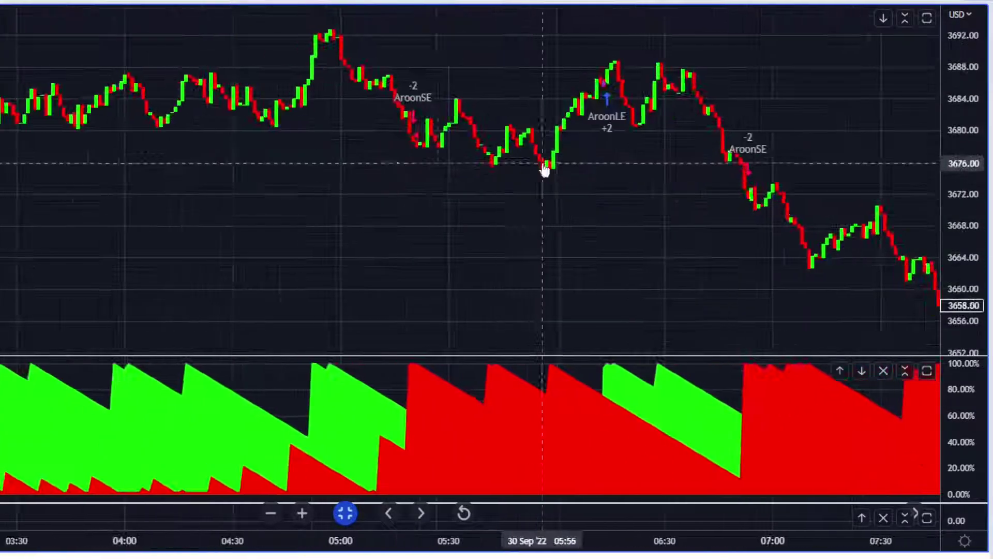
pyautogui.moveTo(114, 188); pyautogui.dragTo(432, 193)
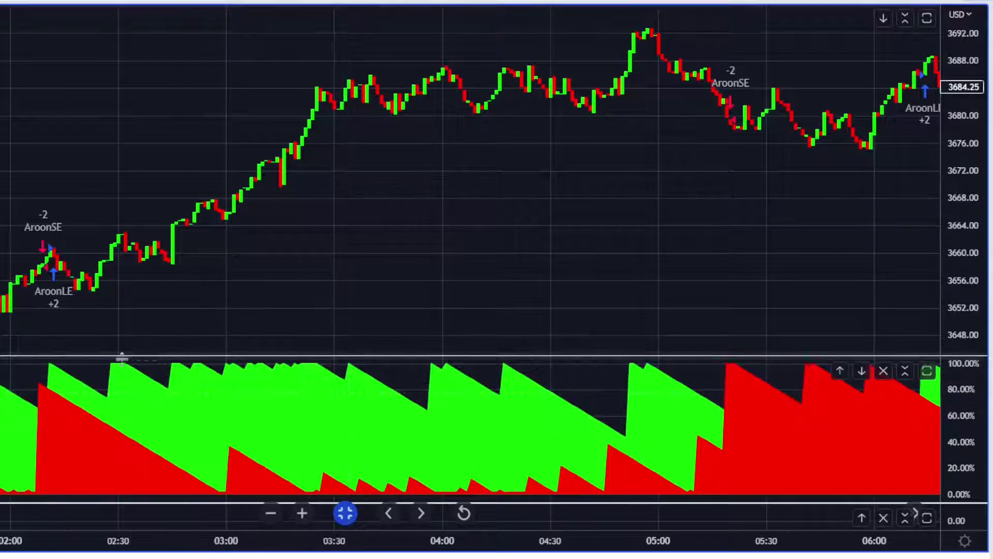
pyautogui.moveTo(84, 169); pyautogui.dragTo(445, 170)
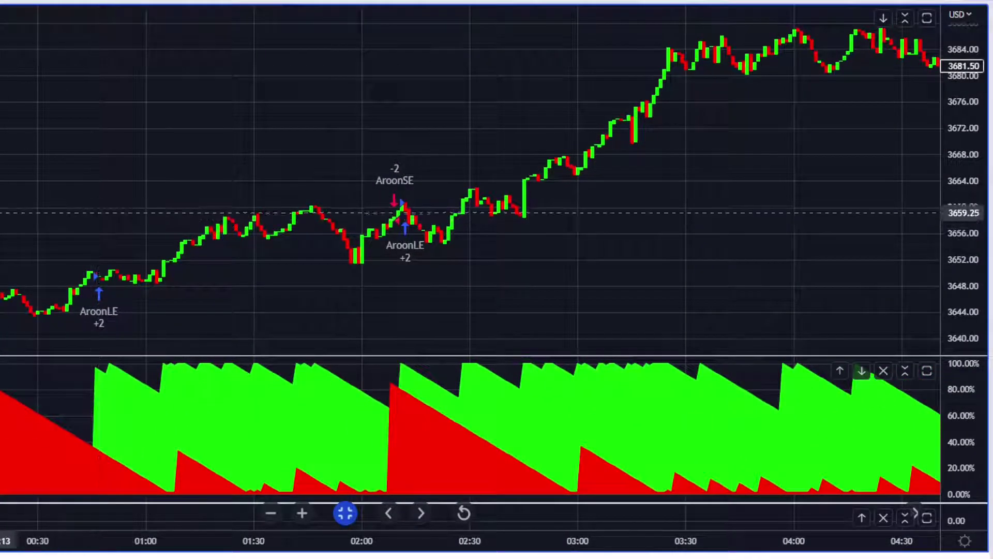
pyautogui.moveTo(16, 217); pyautogui.dragTo(606, 259)
pyautogui.moveTo(45, 256); pyautogui.dragTo(284, 269)
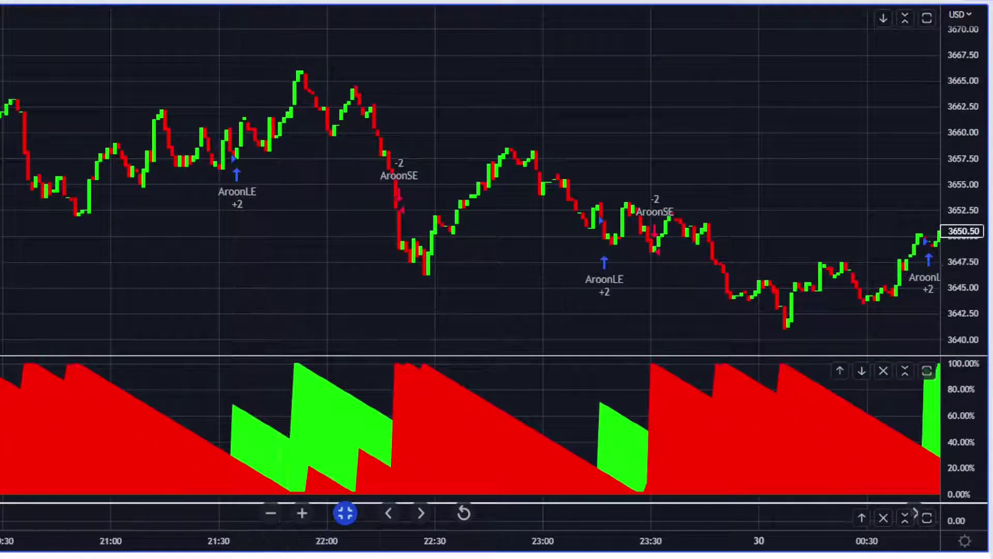
pyautogui.moveTo(138, 222); pyautogui.dragTo(328, 231)
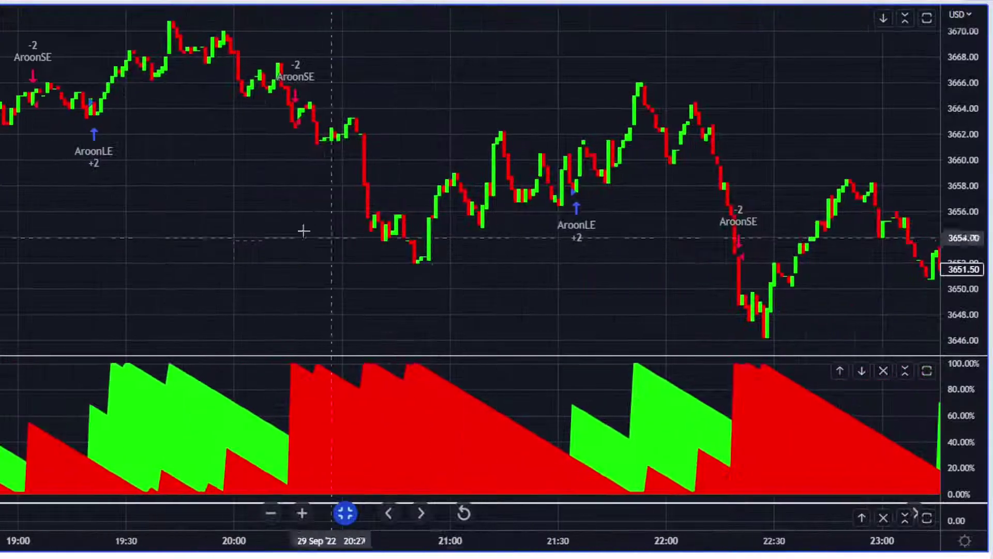
pyautogui.moveTo(147, 175); pyautogui.dragTo(288, 187)
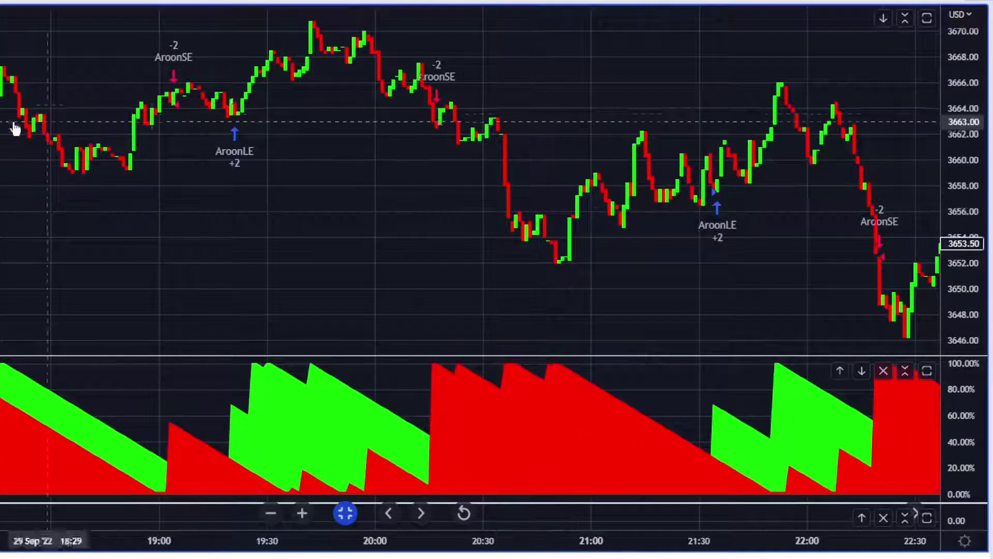
pyautogui.moveTo(25, 199); pyautogui.dragTo(319, 222)
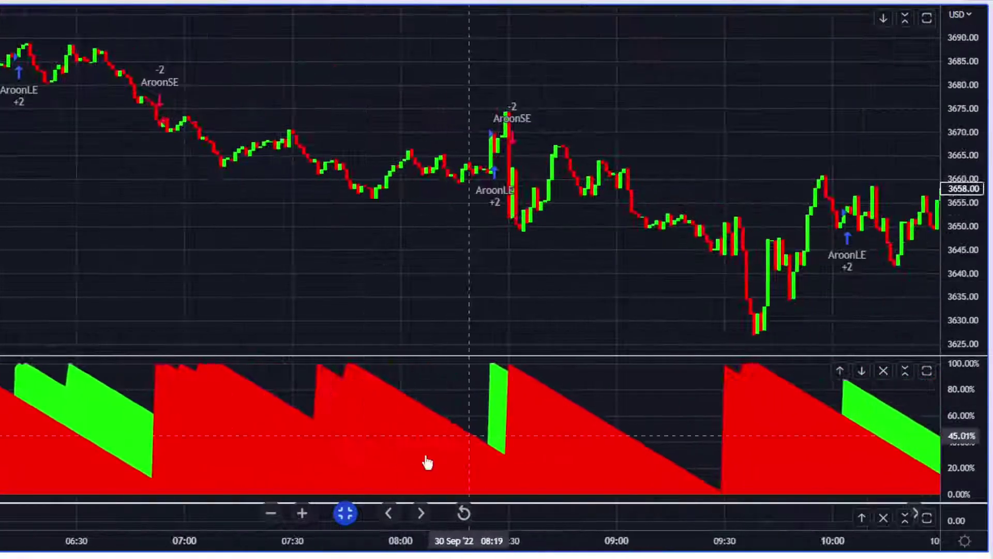
# Step: Open the Strategy Tester's performance summary and read the all, long and short figures down to the average trade statistics
pyautogui.click(21, 558)
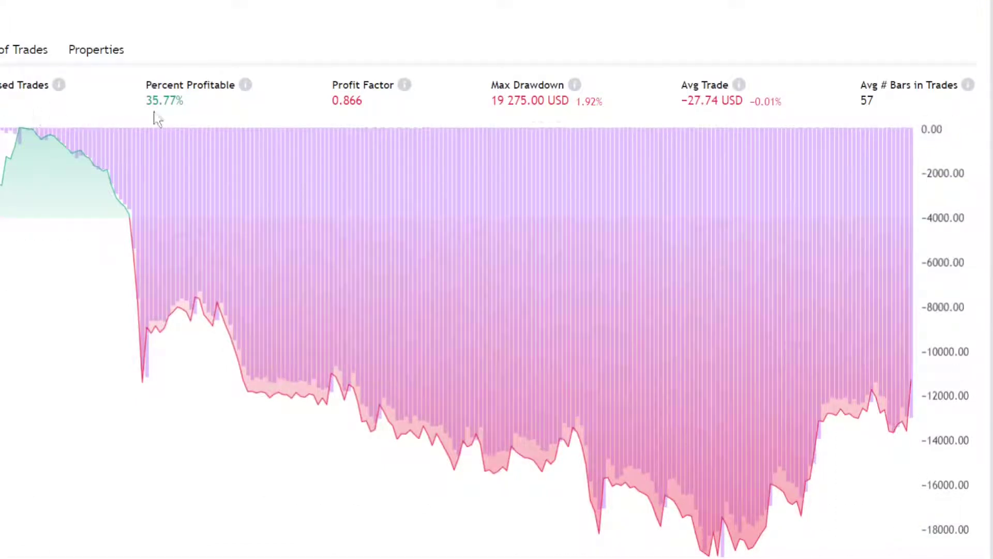
pyautogui.click(1, 50)
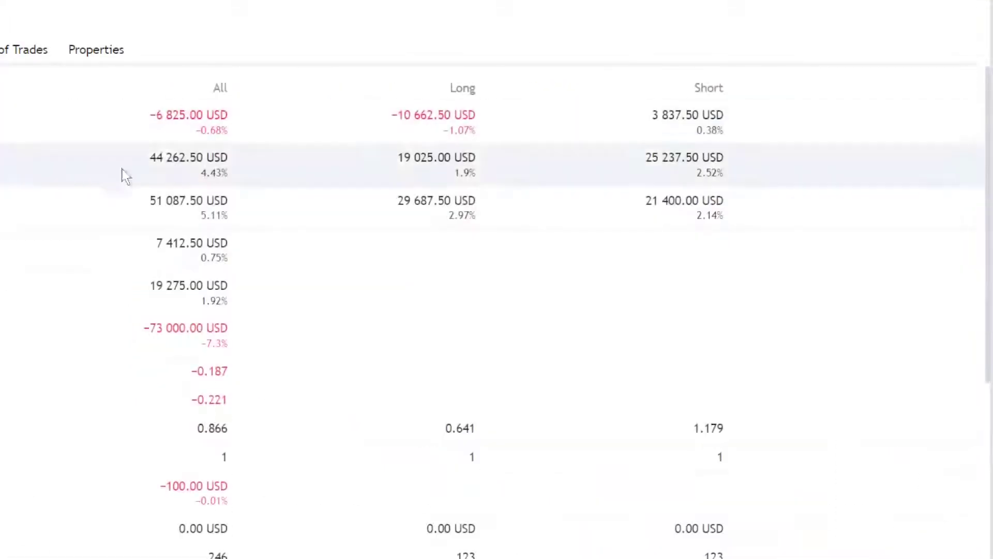
pyautogui.scroll(-2, 349, 339)
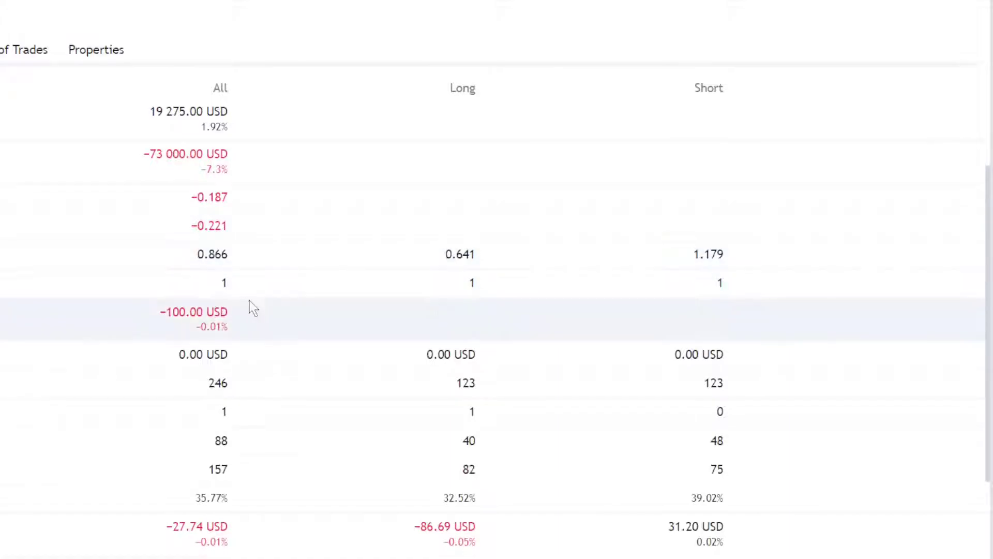
pyautogui.scroll(-3, 311, 321)
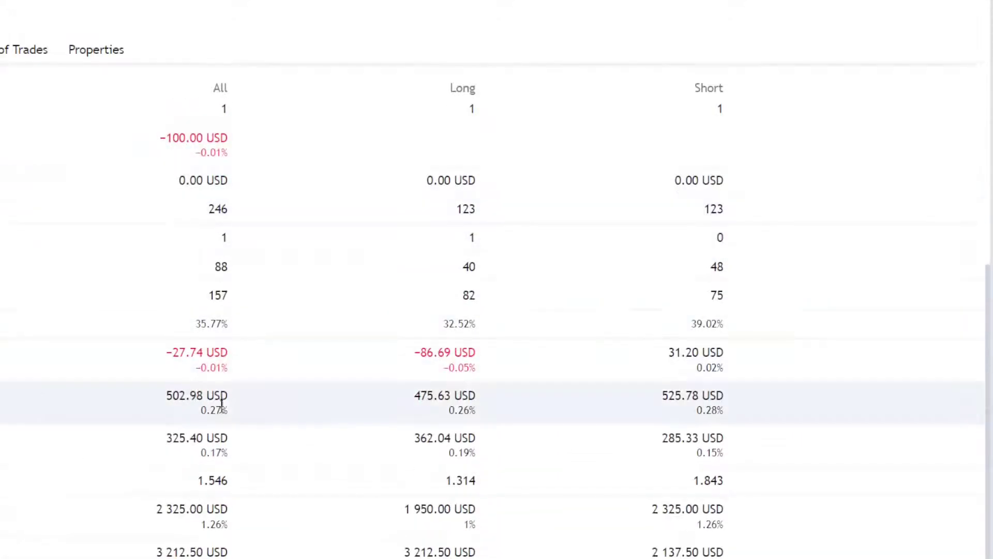
pyautogui.scroll(-1, 607, 514)
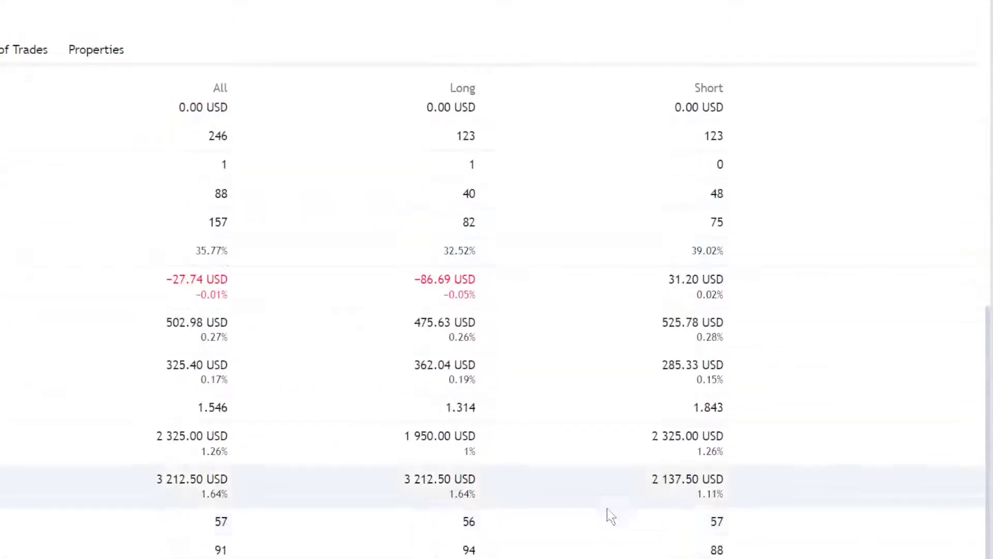
# Step: Compare the percent profitable figures of long and short trades in the performance summary, and return to the chart
pyautogui.moveTo(437, 238); pyautogui.dragTo(486, 256)
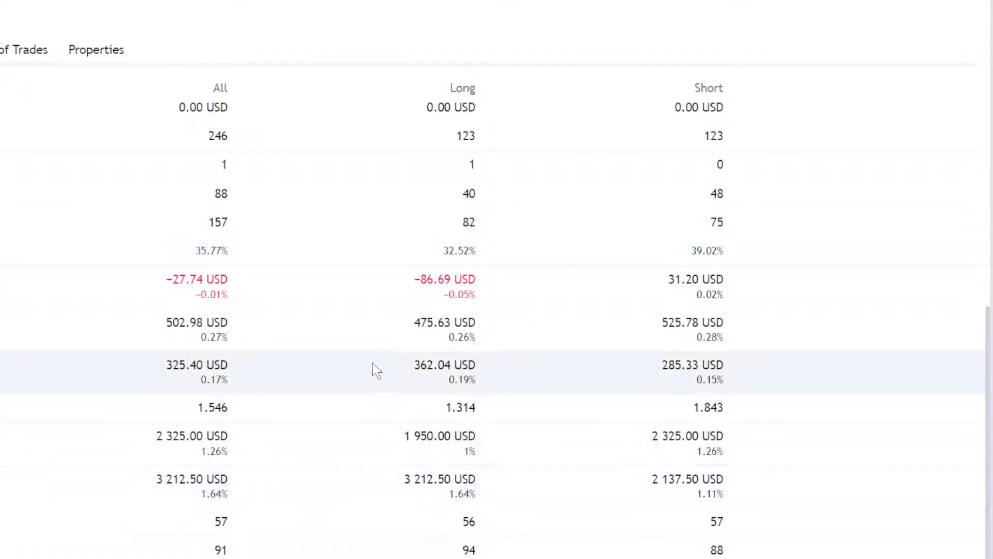
pyautogui.doubleClick(282, 408)
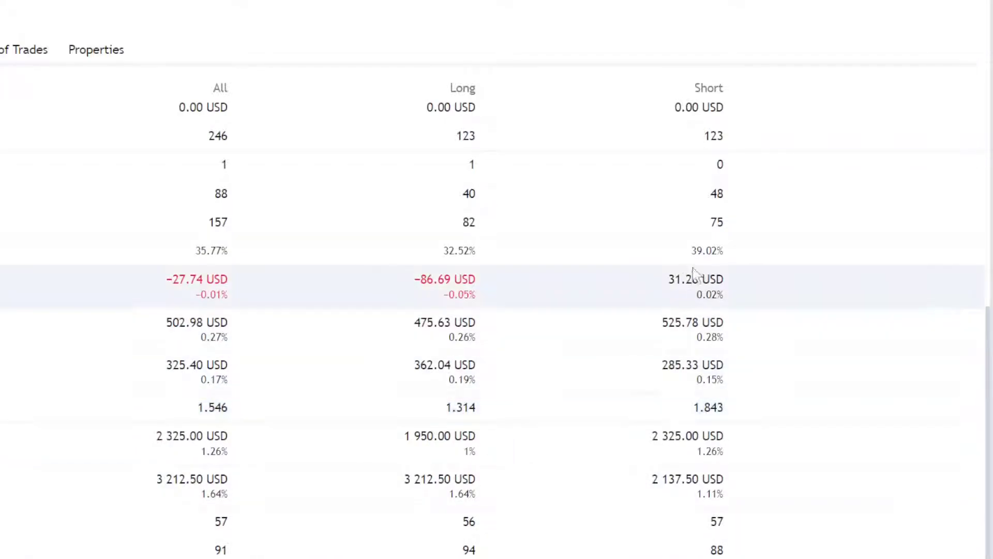
pyautogui.doubleClick(726, 250)
pyautogui.doubleClick(465, 251)
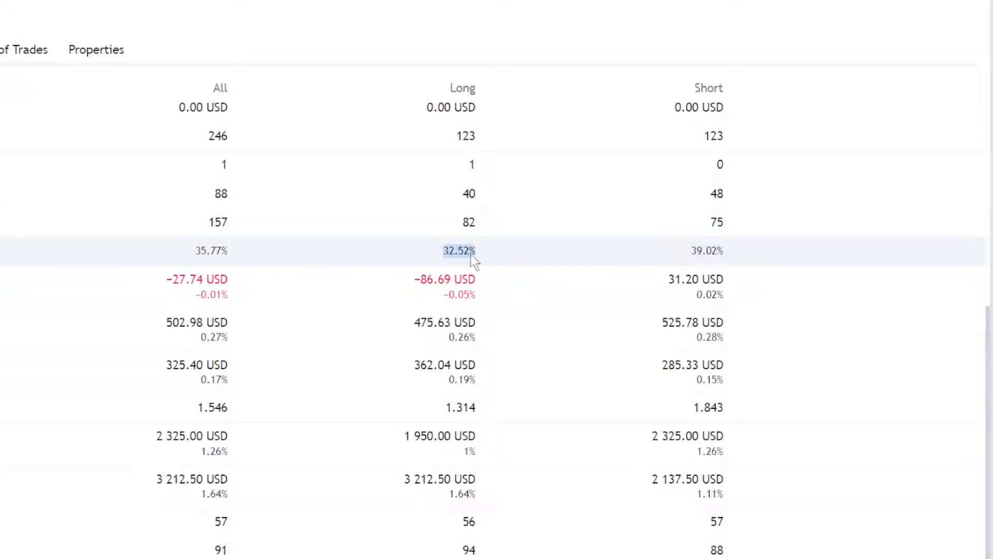
pyautogui.click(933, 13)
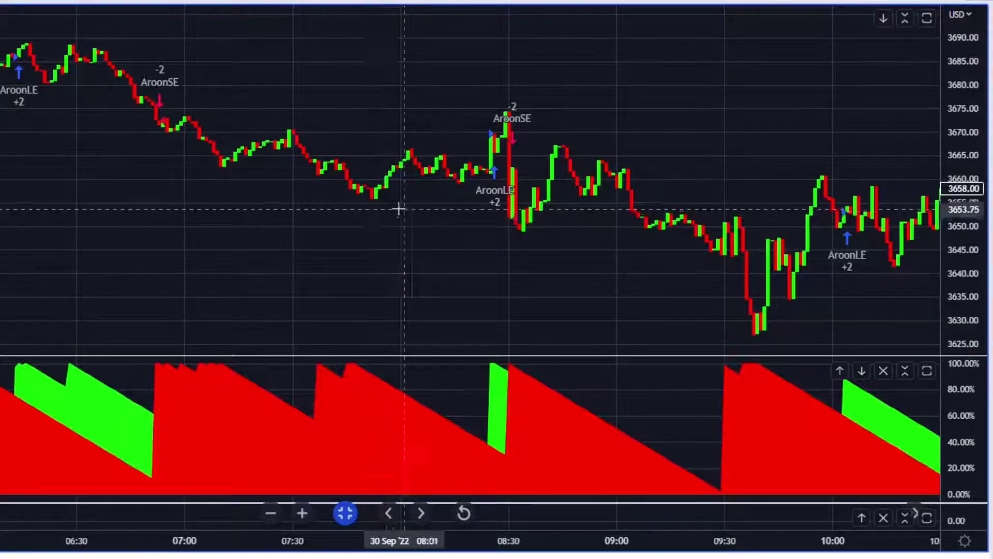
# Step: Examine the AroonLE entry shortly after 10:00 on 30 Sep up close, together with its Aroon crossover
pyautogui.moveTo(563, 243); pyautogui.dragTo(8, 228)
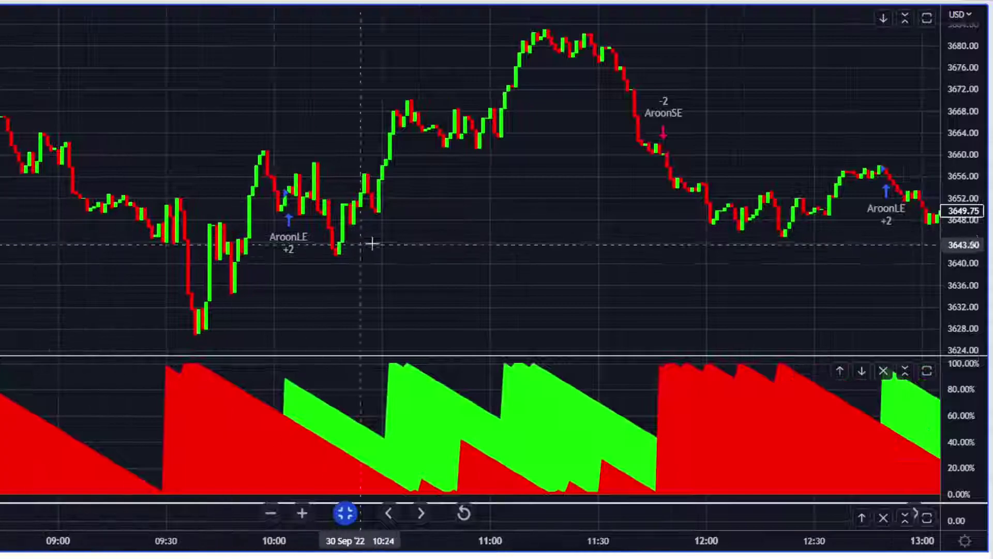
pyautogui.scroll(3, 379, 239)
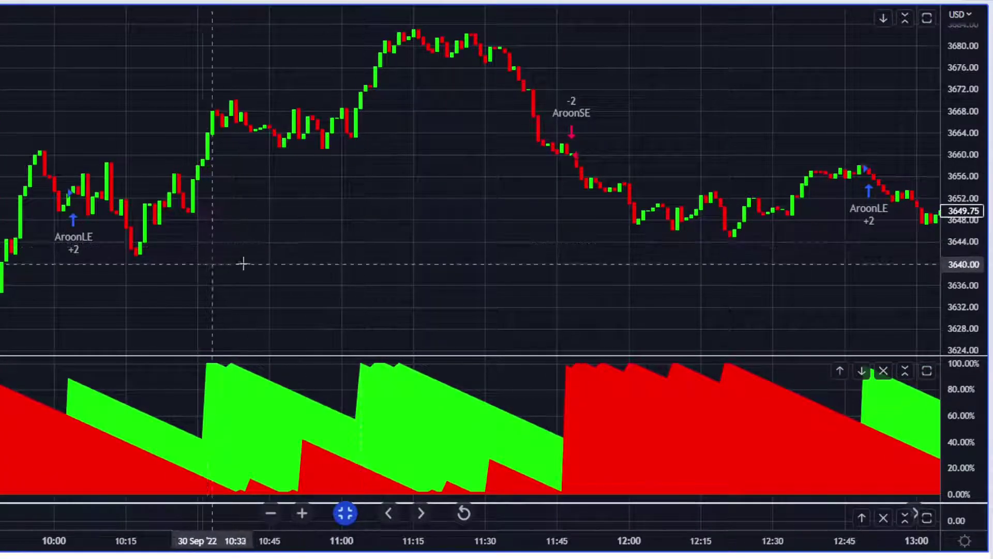
pyautogui.moveTo(239, 266); pyautogui.dragTo(421, 269)
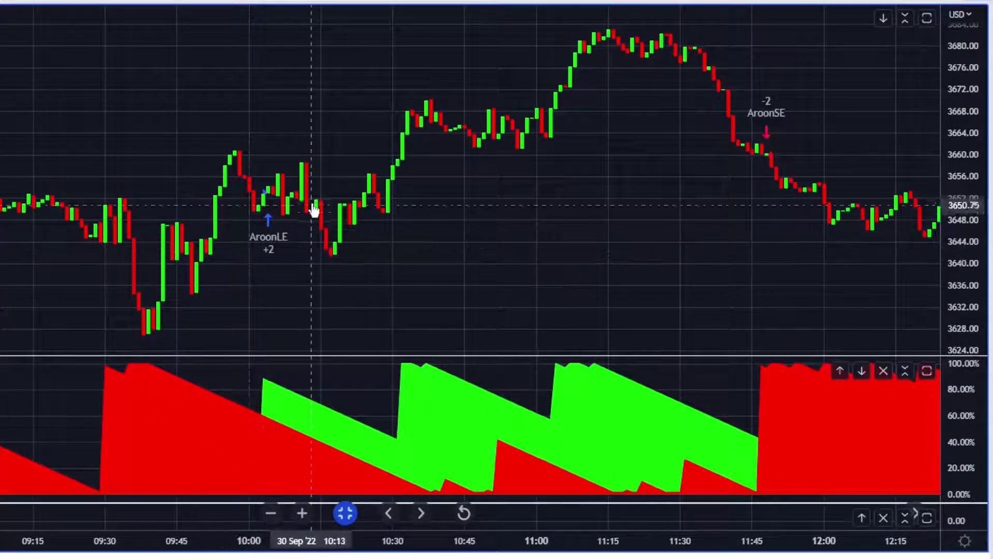
pyautogui.scroll(5, 259, 209)
pyautogui.moveTo(259, 209); pyautogui.dragTo(290, 204)
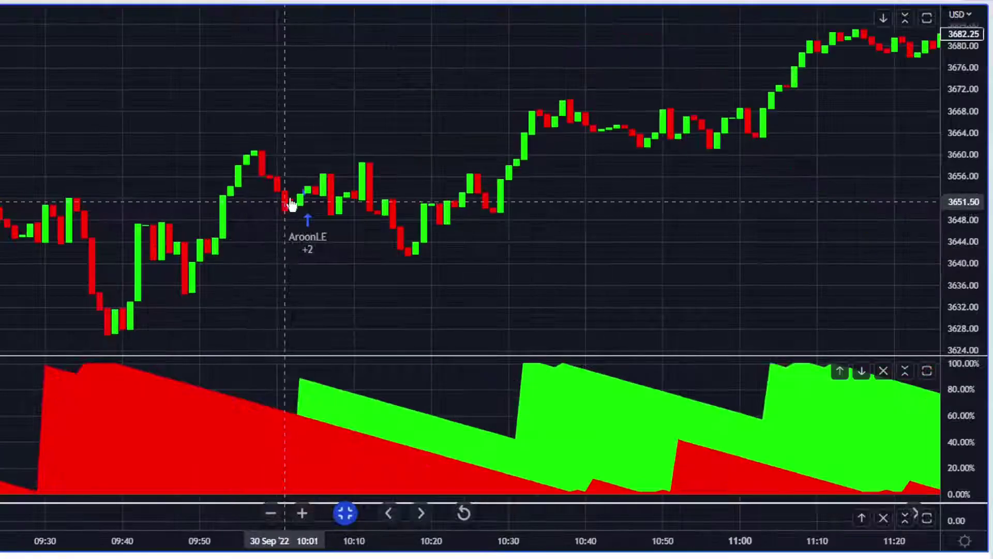
pyautogui.scroll(-2, 290, 197)
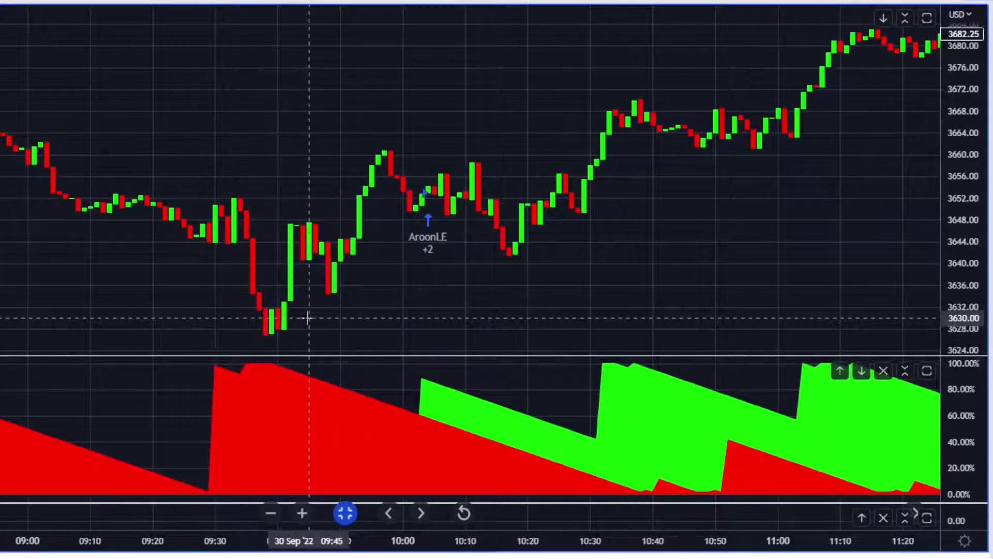
# Step: Follow the AroonLE and AroonSE entries and their Aroon crossovers forward from 10:00 on 30 Sep to the end of the price data
pyautogui.moveTo(421, 420); pyautogui.dragTo(97, 422)
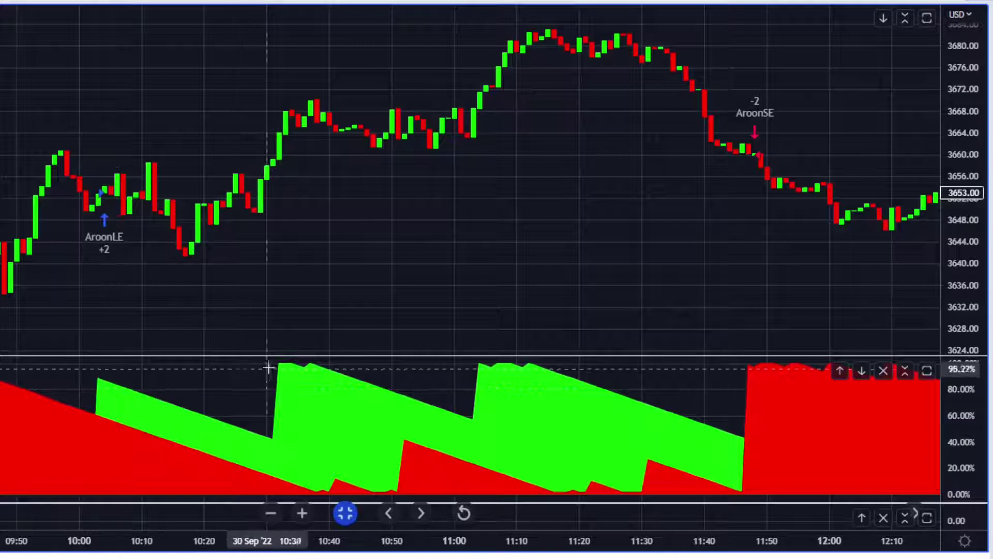
pyautogui.moveTo(465, 178); pyautogui.dragTo(114, 186)
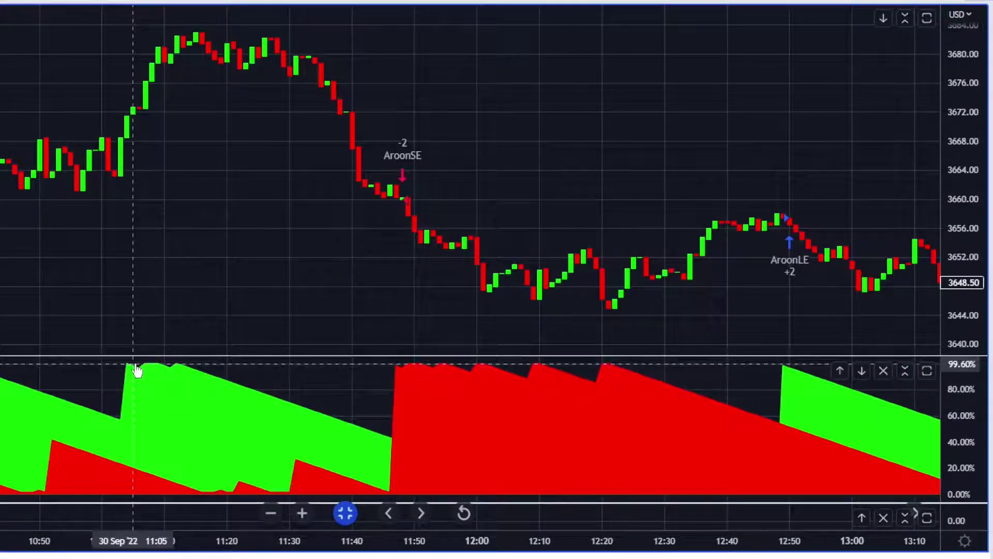
pyautogui.moveTo(136, 369); pyautogui.dragTo(1, 372)
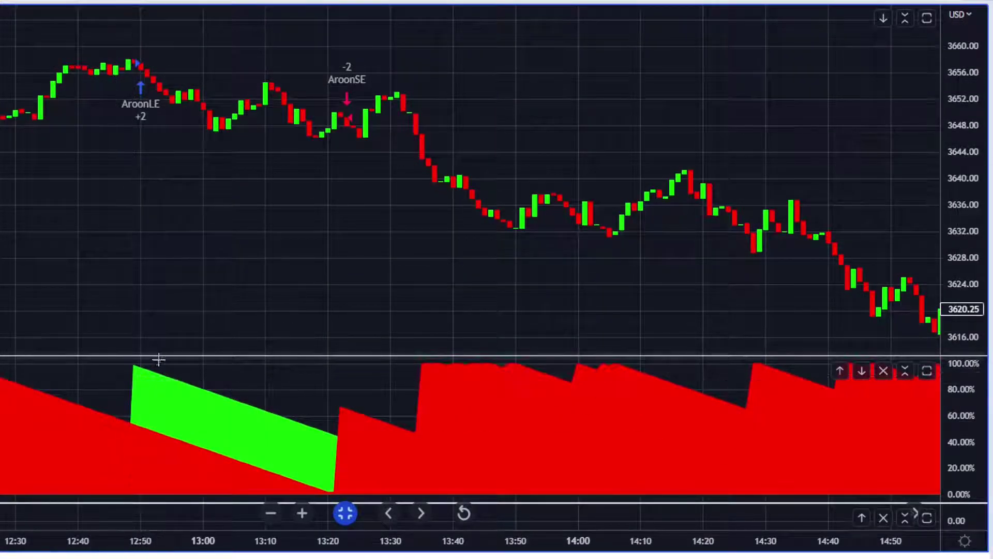
pyautogui.hscroll(8, 341, 104)
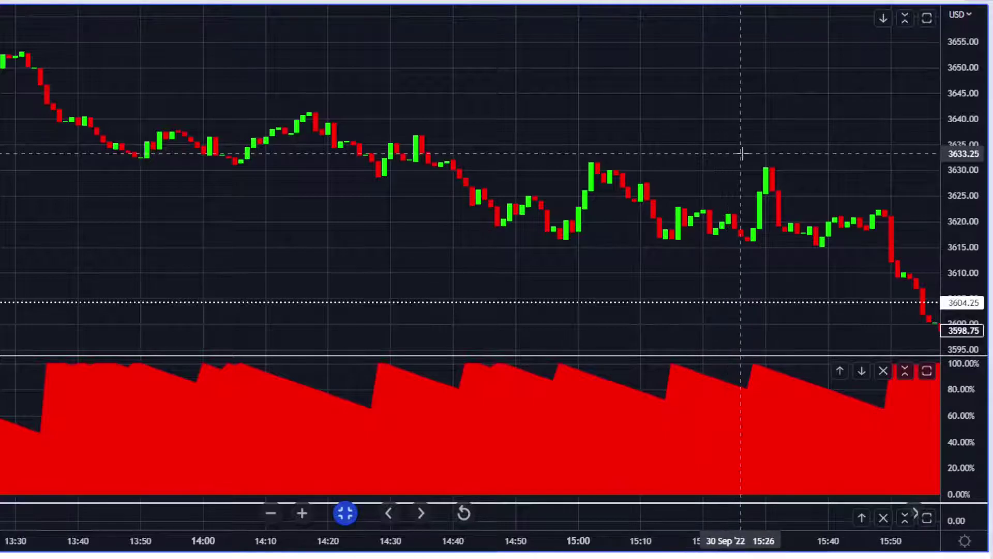
pyautogui.moveTo(741, 154); pyautogui.dragTo(301, 135)
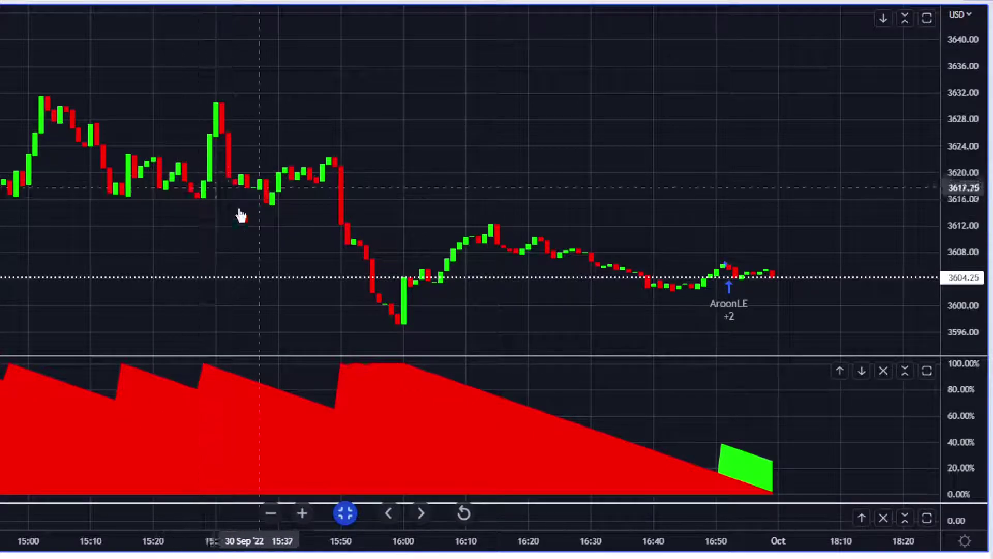
# Step: Review the long and short Aroon entries backwards from the close of 30 Sep to around 18:00 on 29 Sep
pyautogui.moveTo(164, 185); pyautogui.dragTo(364, 264)
pyautogui.hscroll(-20, 363, 264)
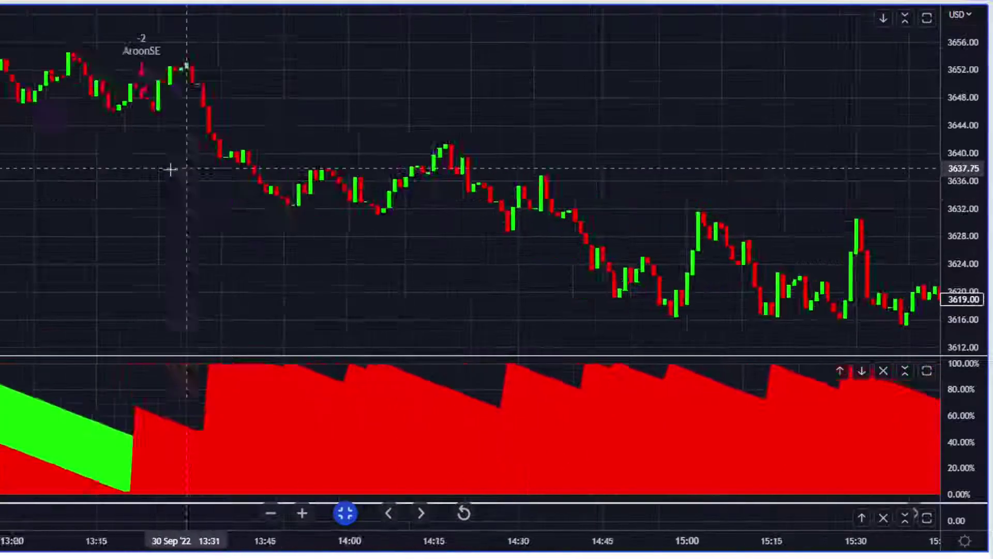
pyautogui.moveTo(85, 133); pyautogui.dragTo(550, 153)
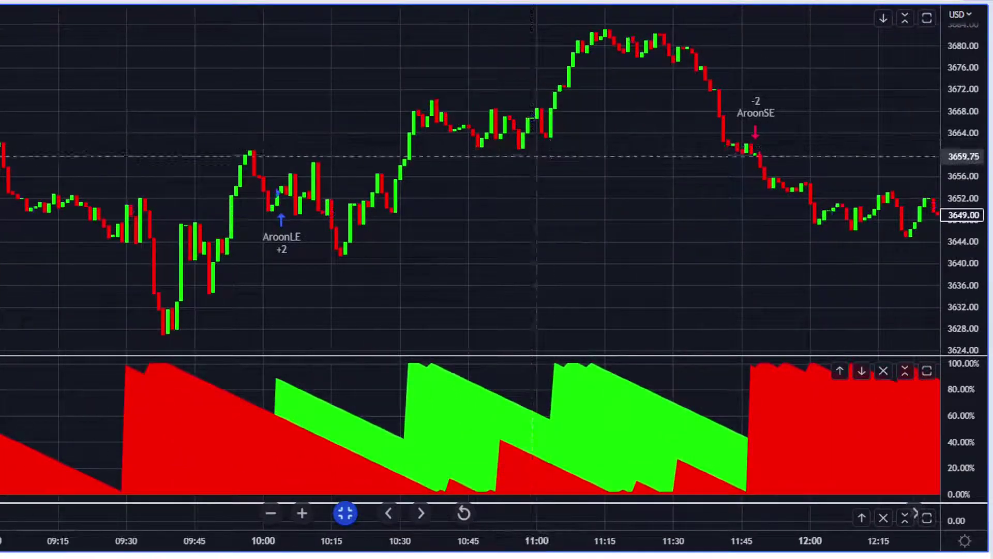
pyautogui.moveTo(49, 155); pyautogui.dragTo(522, 189)
pyautogui.moveTo(84, 184); pyautogui.dragTo(465, 202)
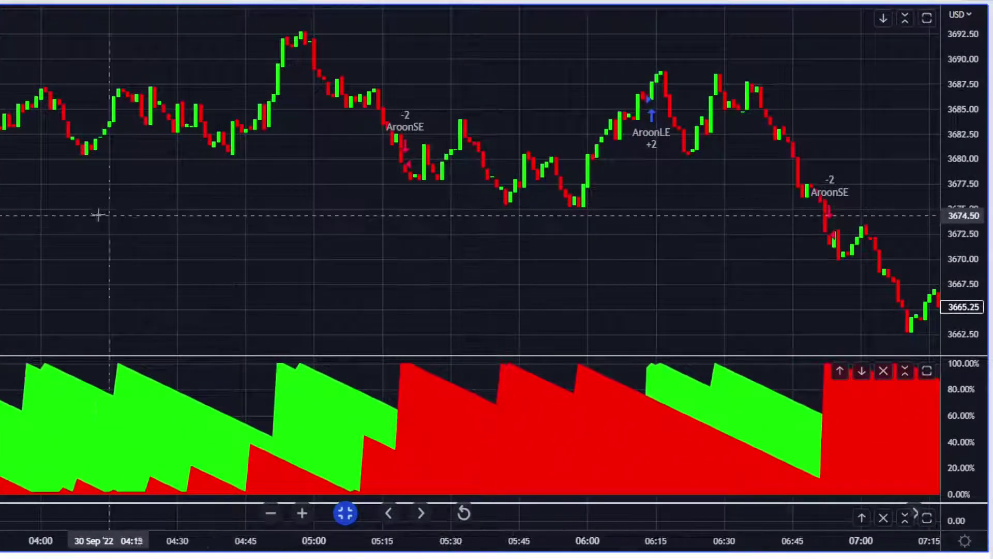
pyautogui.moveTo(78, 213); pyautogui.dragTo(465, 207)
pyautogui.moveTo(25, 201); pyautogui.dragTo(598, 172)
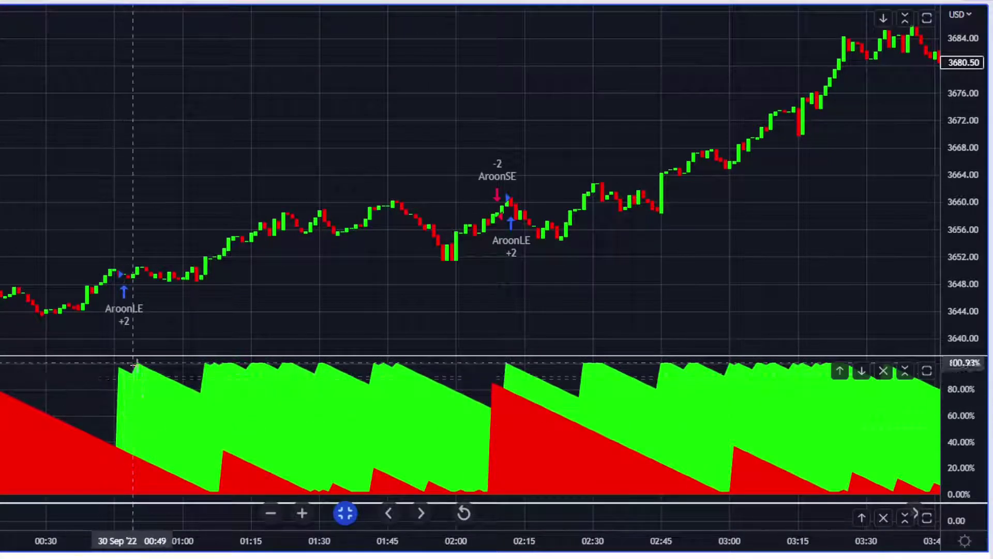
pyautogui.hscroll(10, 358, 384)
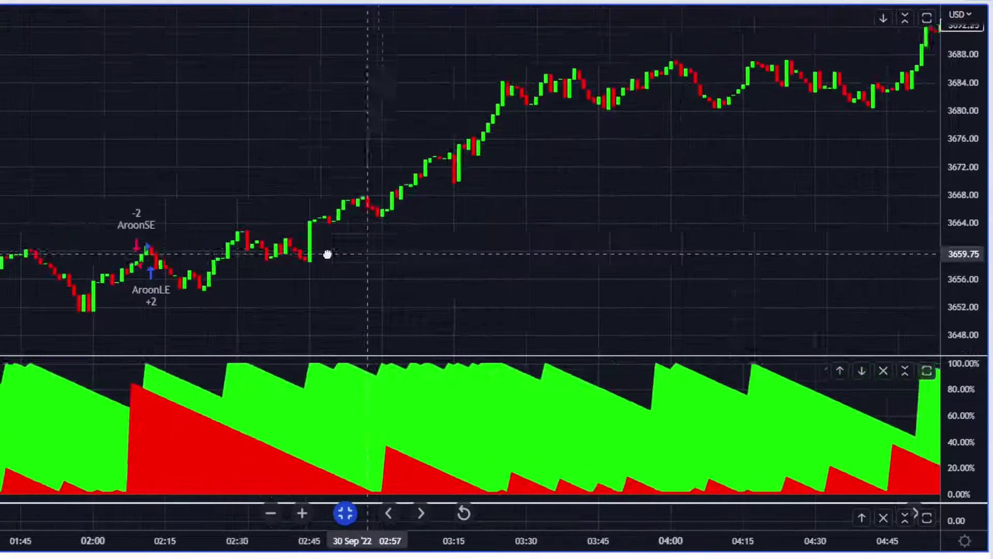
pyautogui.moveTo(26, 213); pyautogui.dragTo(725, 155)
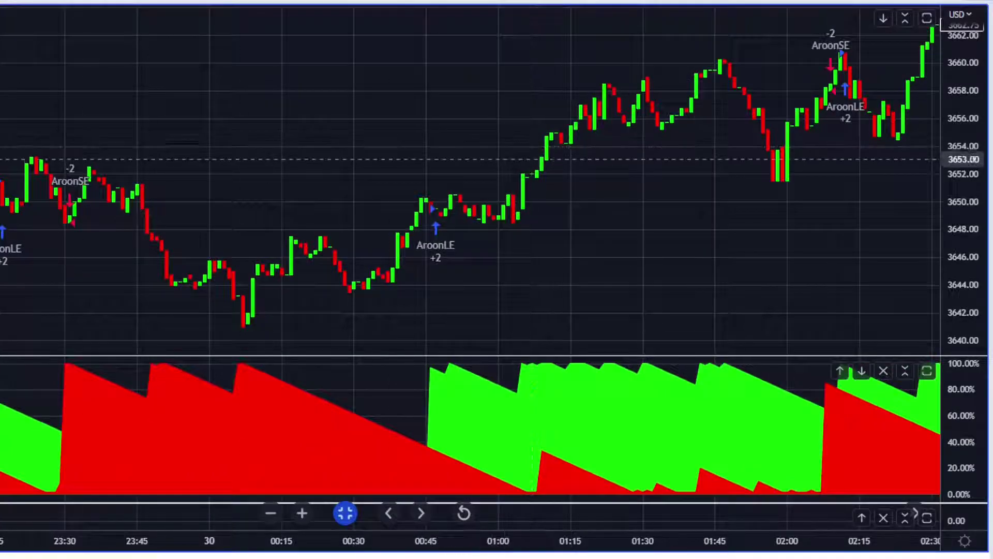
pyautogui.moveTo(2, 159); pyautogui.dragTo(445, 169)
pyautogui.hscroll(-10, 154, 232)
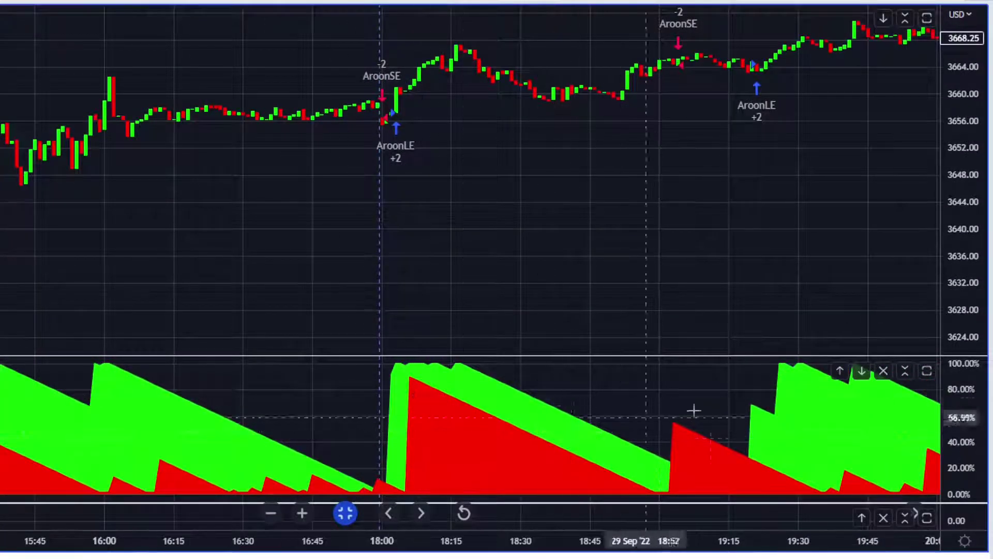
# Step: Examine the AroonLE entry shortly after 14:50 on 29 Sep up close, together with the price movement up to 16:00
pyautogui.hscroll(-3, 404, 243)
pyautogui.moveTo(346, 306); pyautogui.dragTo(492, 268)
pyautogui.scroll(4, 362, 259)
pyautogui.moveTo(145, 284); pyautogui.dragTo(525, 250)
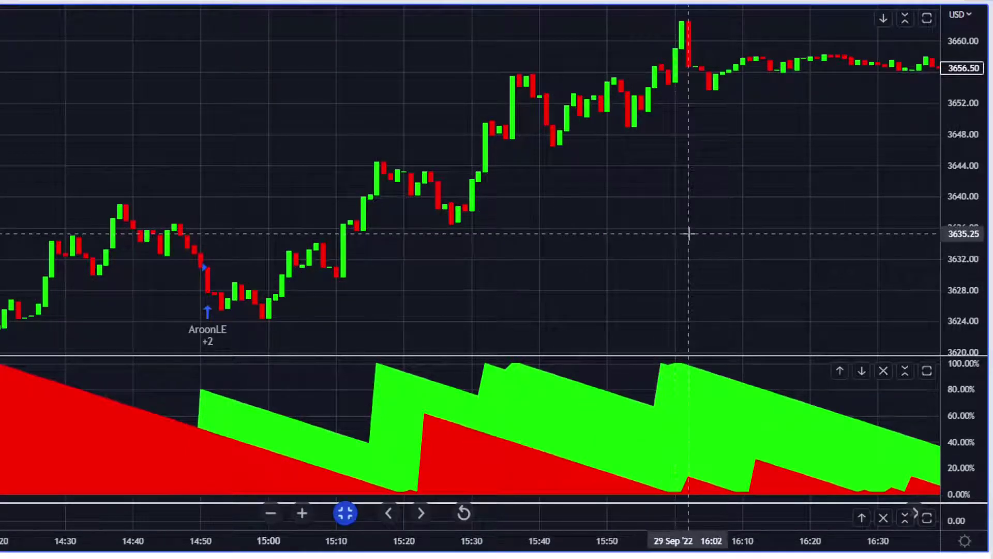
# Step: Review the strategy's entries further back through 29 Sep to the early morning hours
pyautogui.scroll(-5, 76, 249)
pyautogui.moveTo(29, 222); pyautogui.dragTo(479, 233)
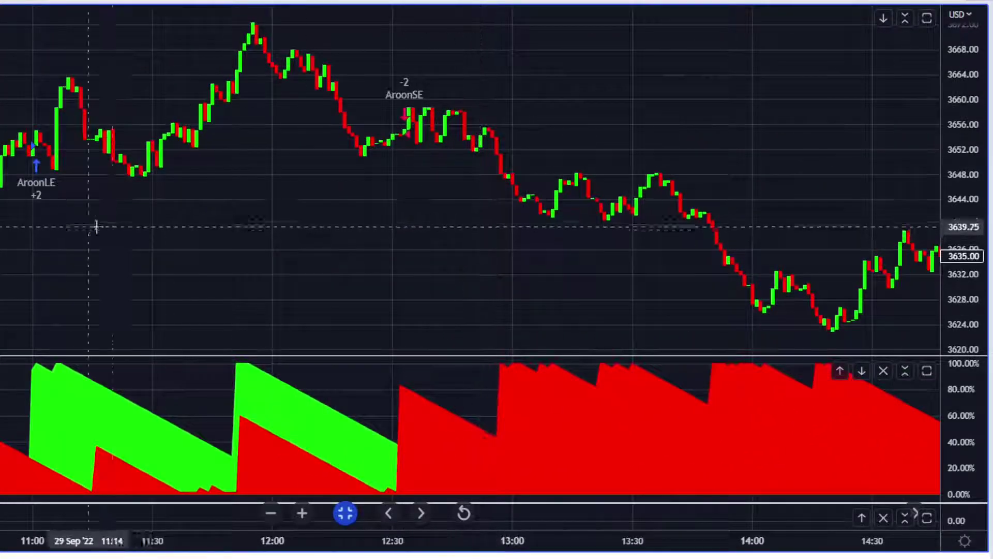
pyautogui.moveTo(96, 226); pyautogui.dragTo(378, 229)
pyautogui.scroll(-5, 5, 228)
pyautogui.moveTo(3, 226); pyautogui.dragTo(253, 207)
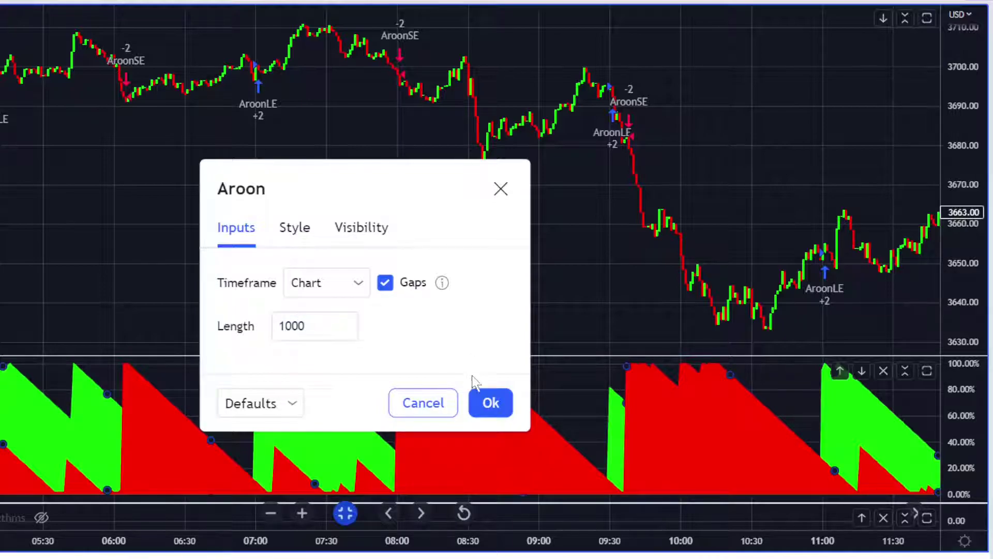
# Step: Set the Aroon indicator's length to 1000
pyautogui.click(477, 402)
pyautogui.scroll(-5, 417, 249)
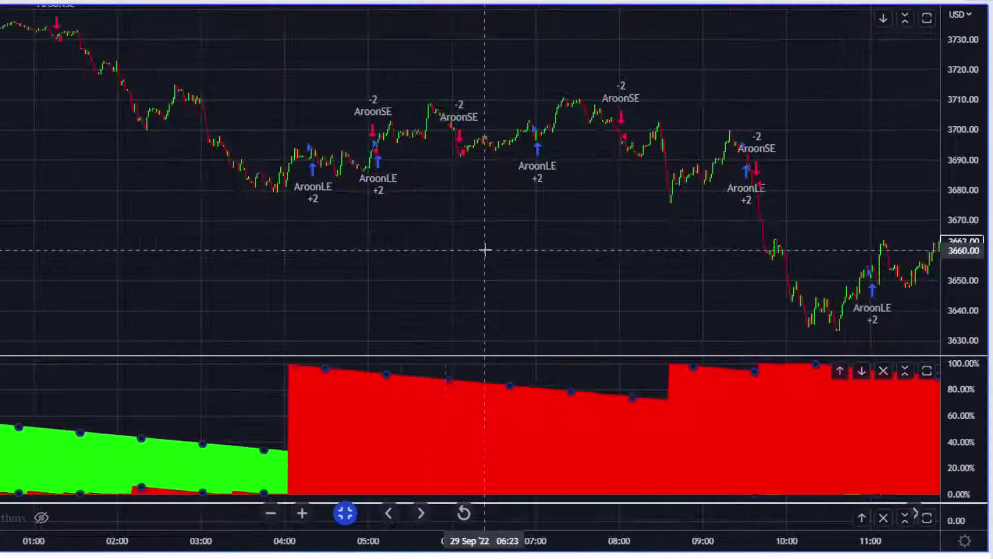
# Step: Compare the length-1000 Aroon with price and the strategy's entries, moving forward from 29 Sep to the end of the data
pyautogui.moveTo(501, 243); pyautogui.dragTo(116, 248)
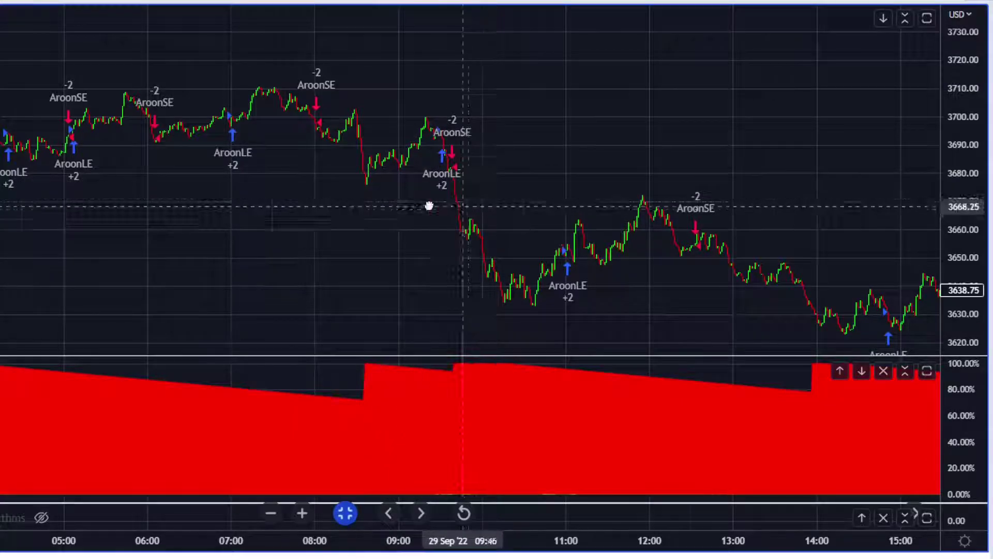
pyautogui.moveTo(428, 206); pyautogui.dragTo(76, 220)
pyautogui.moveTo(334, 268); pyautogui.dragTo(0, 266)
pyautogui.moveTo(622, 250); pyautogui.dragTo(53, 246)
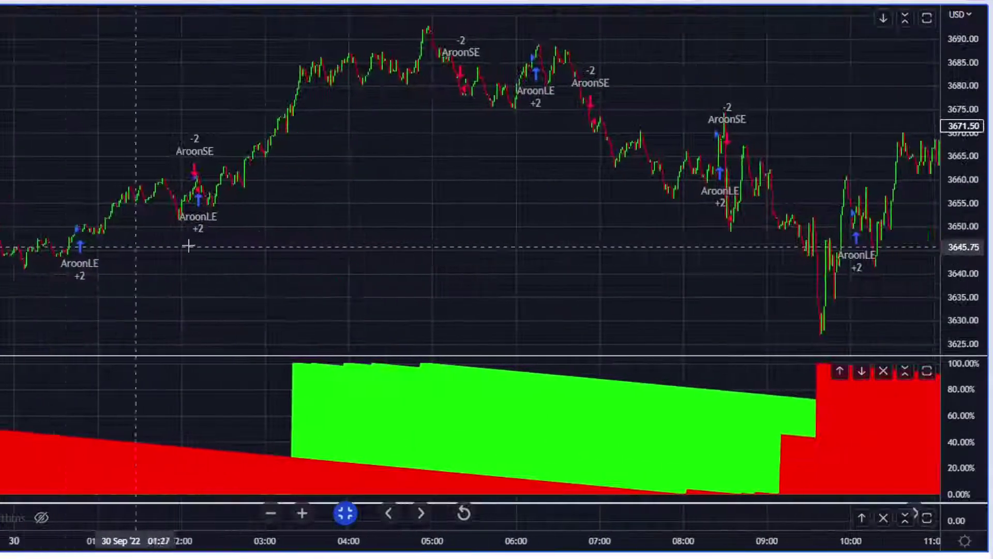
pyautogui.moveTo(260, 242); pyautogui.dragTo(8, 243)
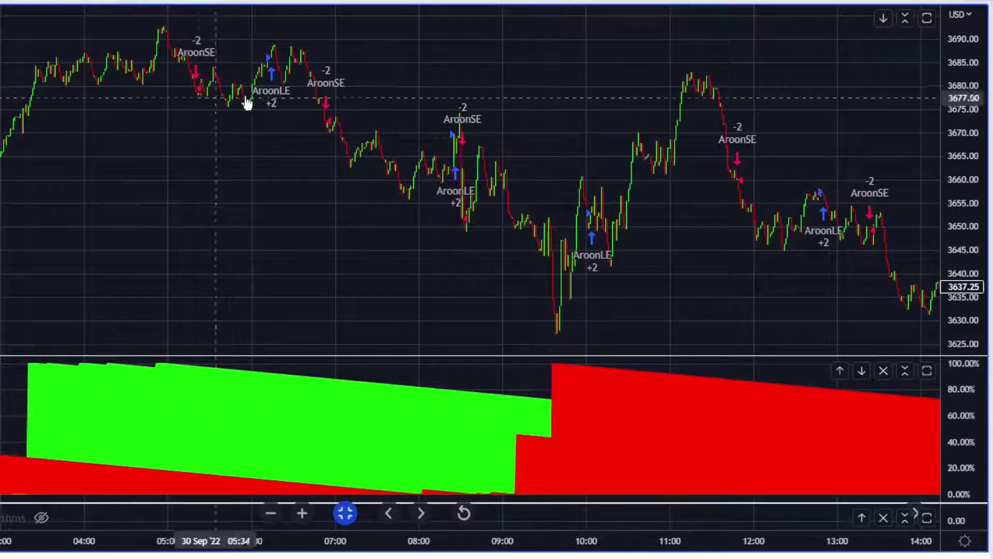
pyautogui.moveTo(273, 136); pyautogui.dragTo(0, 113)
pyautogui.moveTo(64, 196); pyautogui.dragTo(528, 227)
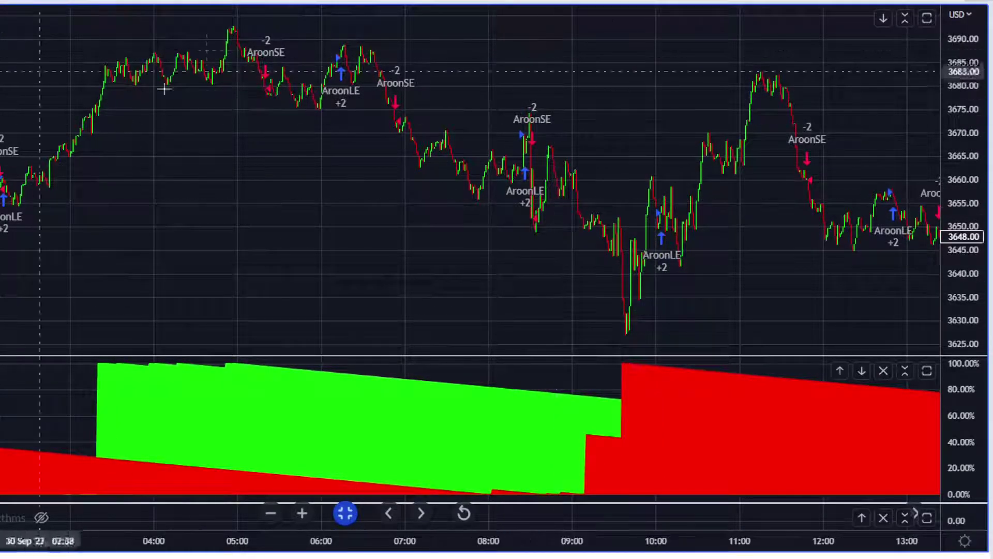
pyautogui.moveTo(364, 129); pyautogui.dragTo(73, 133)
pyautogui.moveTo(395, 201); pyautogui.dragTo(4, 204)
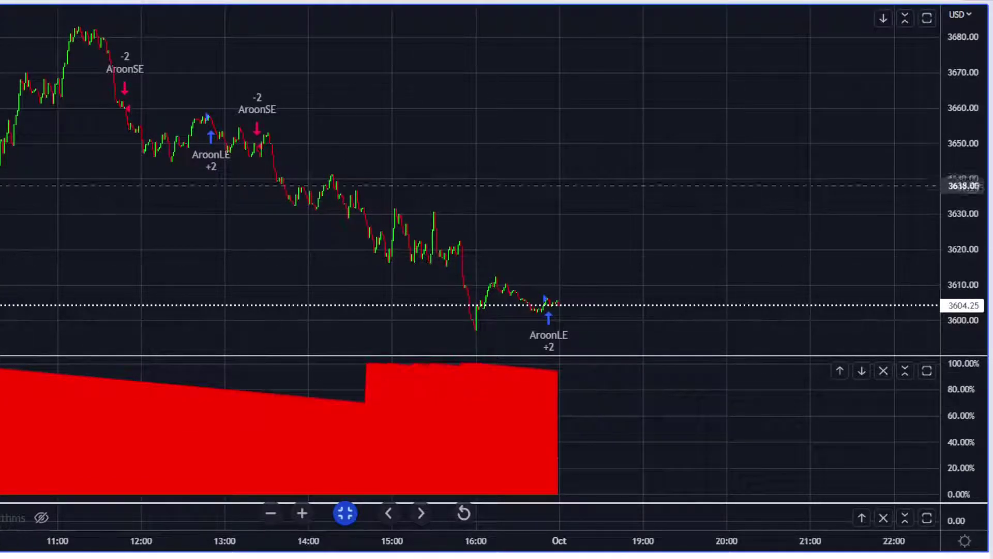
# Step: Review the length-1000 Aroon's trend changes against price backwards from the close of 30 Sep to the afternoon of 29 Sep
pyautogui.moveTo(6, 41); pyautogui.dragTo(217, 151)
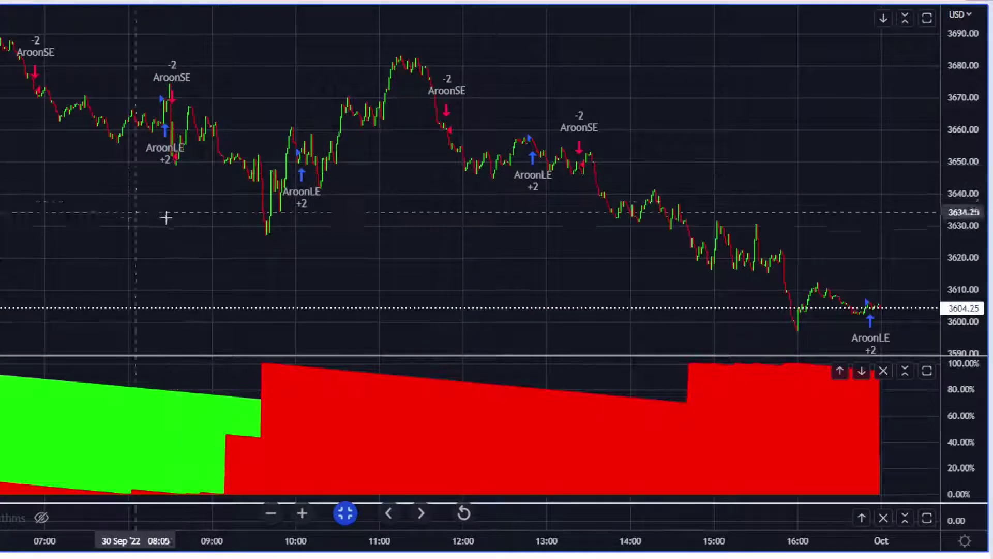
pyautogui.moveTo(166, 217); pyautogui.dragTo(216, 231)
pyautogui.moveTo(454, 201); pyautogui.dragTo(440, 239)
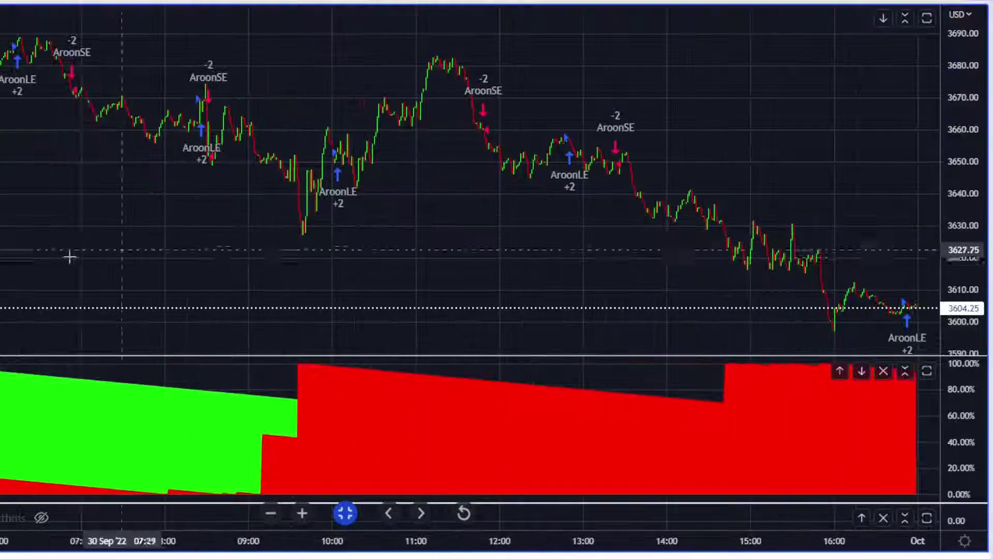
pyautogui.moveTo(104, 257); pyautogui.dragTo(419, 256)
pyautogui.moveTo(203, 247); pyautogui.dragTo(639, 248)
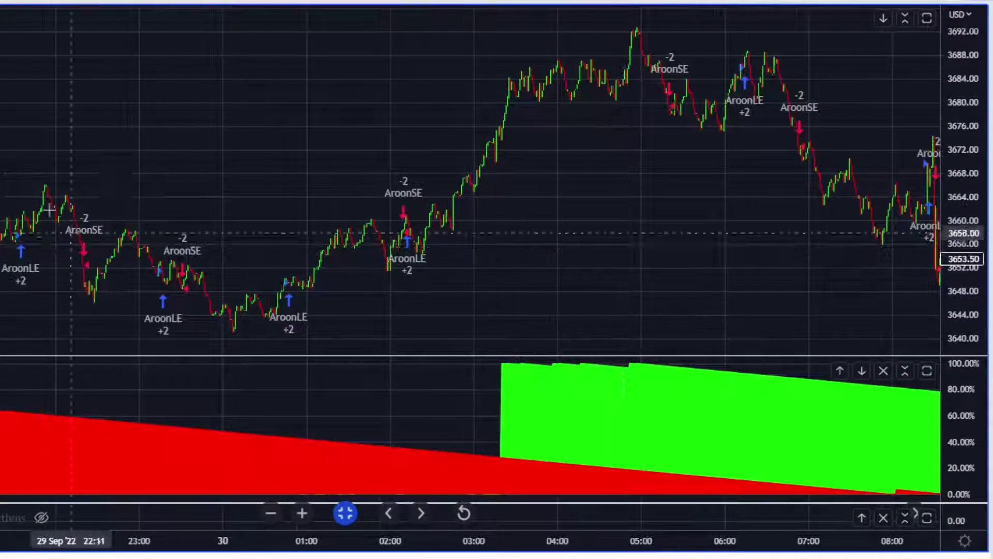
pyautogui.moveTo(41, 228); pyautogui.dragTo(665, 175)
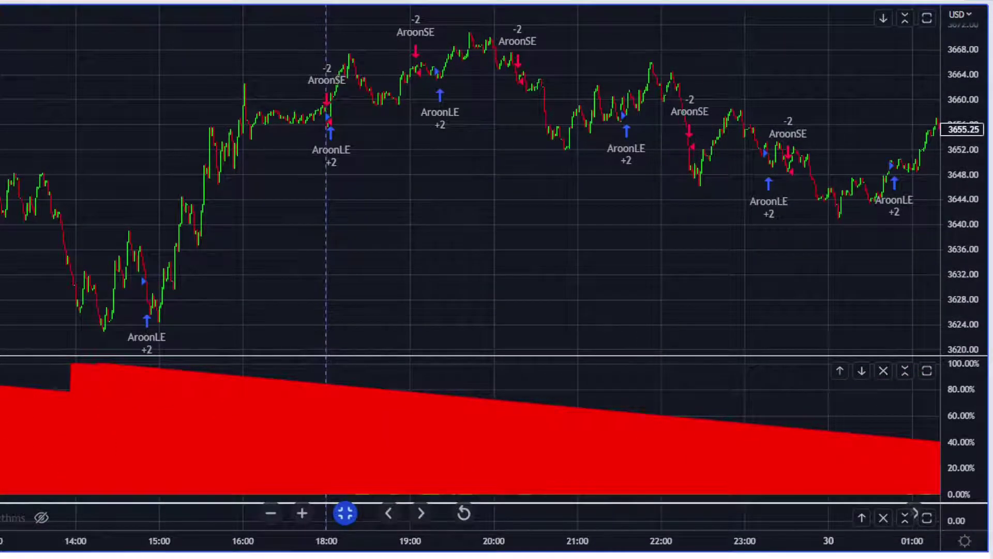
# Step: Remove the Aroon strategy from the chart and add the built-in Stochastic Slow Strategy
pyautogui.click(1, 62)
pyautogui.press('/')
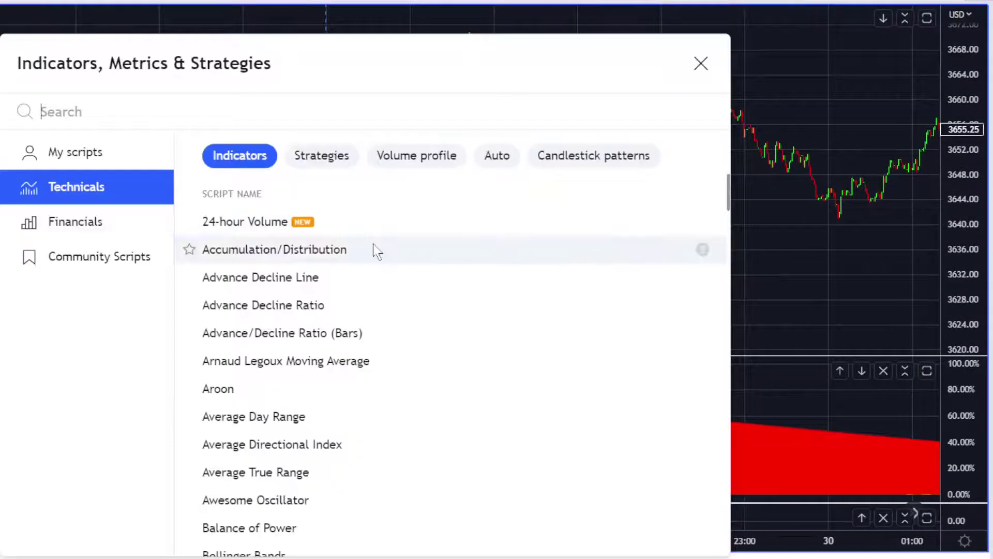
pyautogui.click(318, 157)
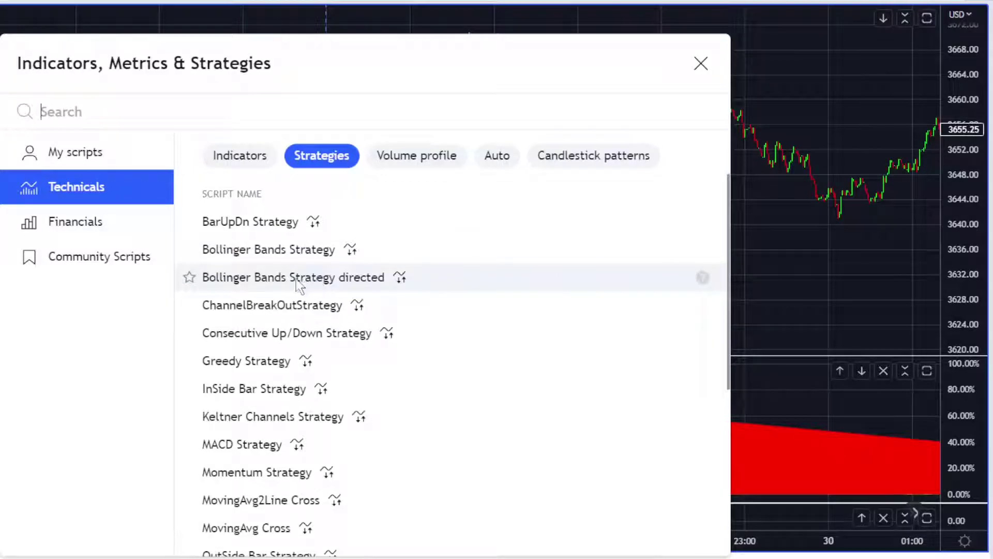
pyautogui.scroll(-2, 299, 285)
pyautogui.scroll(-3, 343, 321)
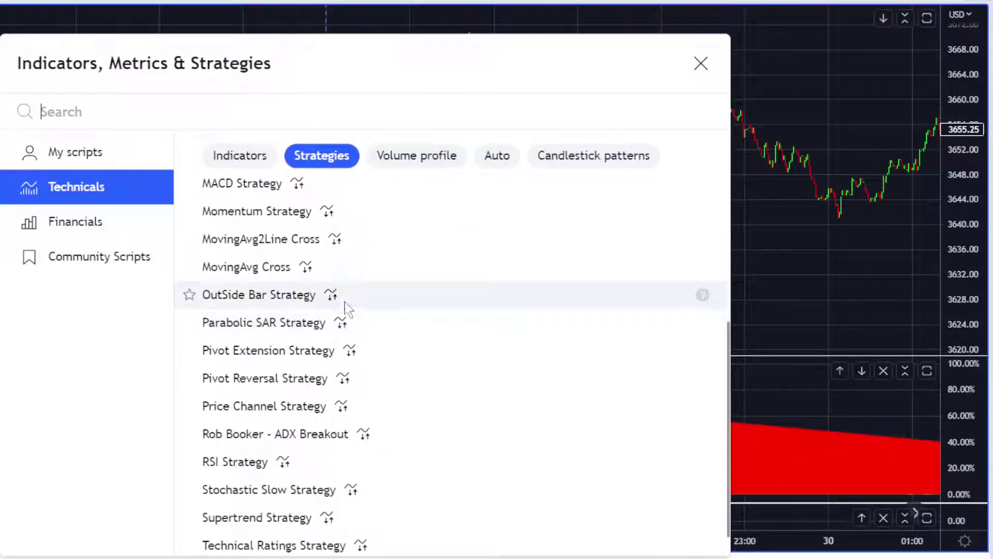
pyautogui.scroll(-1, 365, 291)
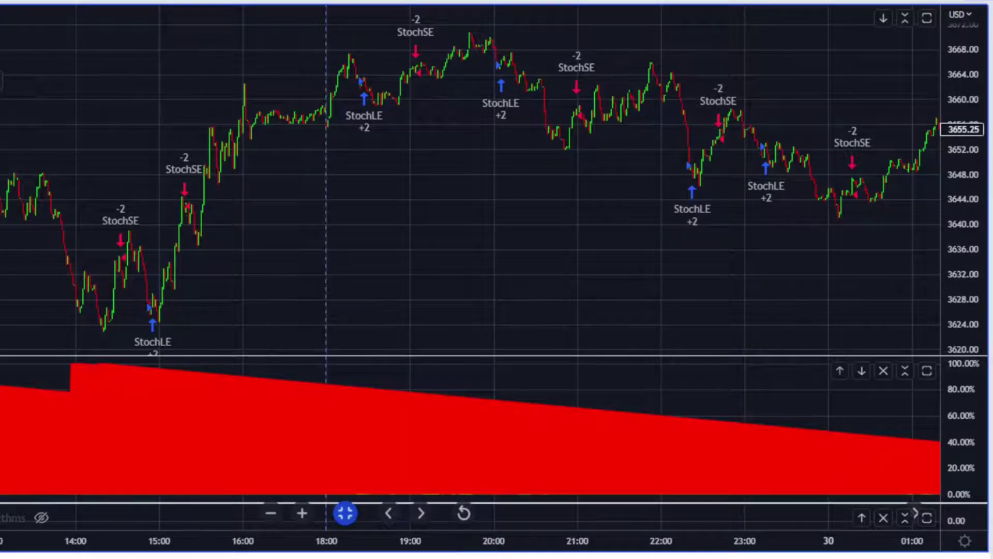
# Step: Remove the Stochastic Slow Strategy and add the built-in Stochastic indicator to the chart
pyautogui.click(0, 82)
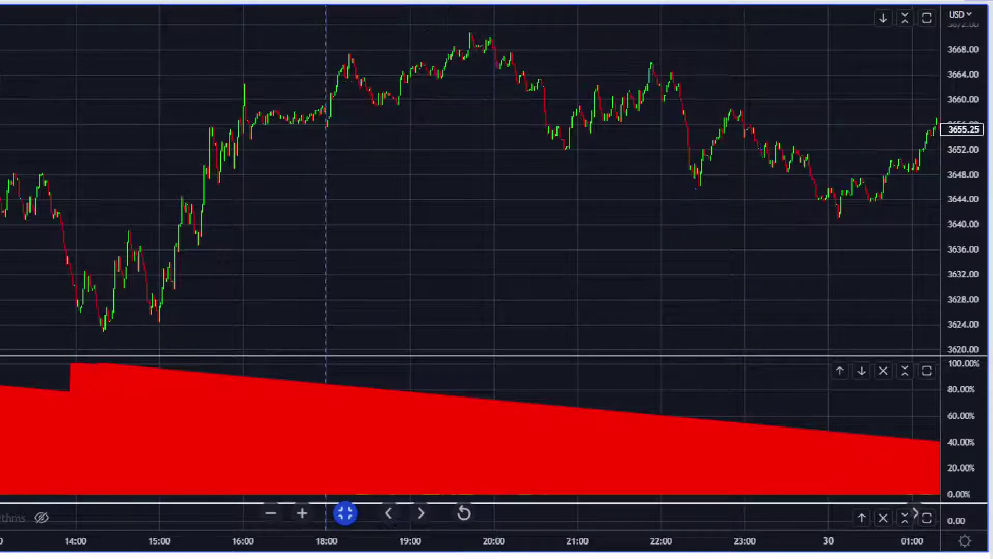
pyautogui.press('/')
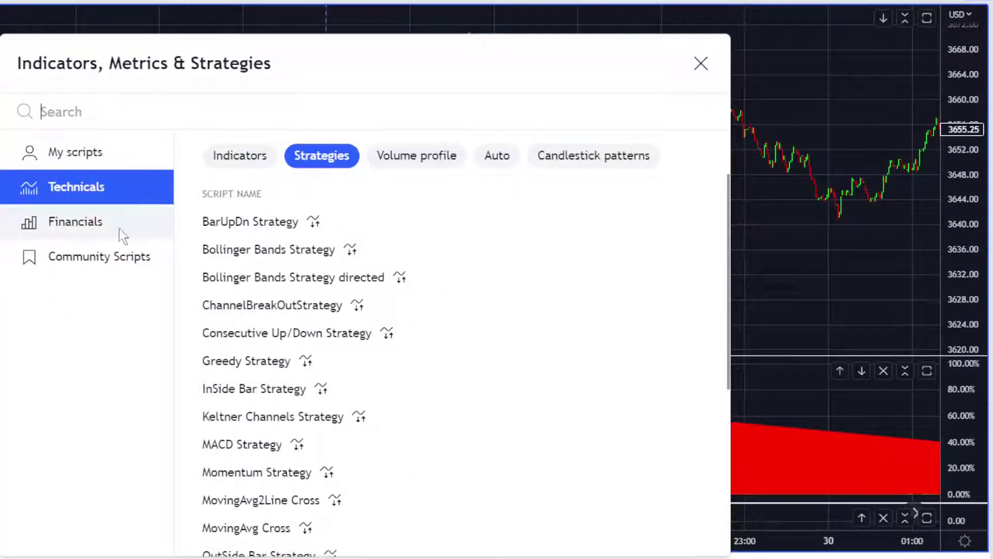
pyautogui.click(234, 156)
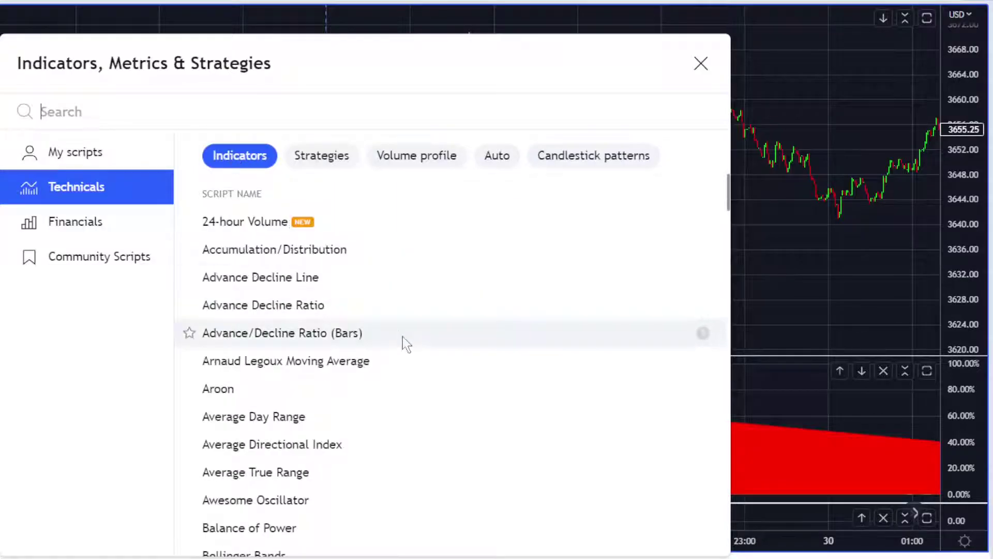
pyautogui.scroll(-10, 401, 341)
pyautogui.scroll(-20, 377, 345)
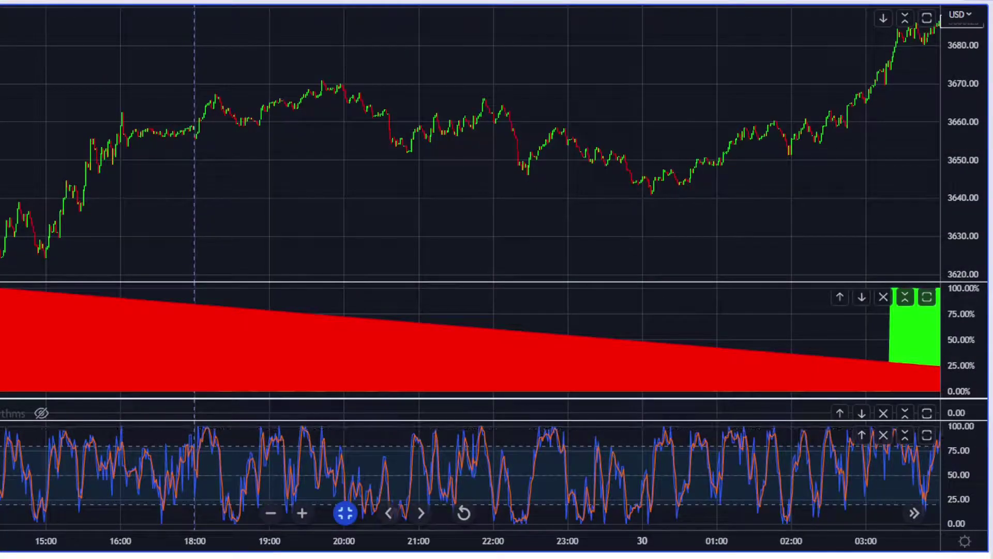
# Step: Set the Stochastic indicator's %K length to 60
pyautogui.doubleClick(360, 481)
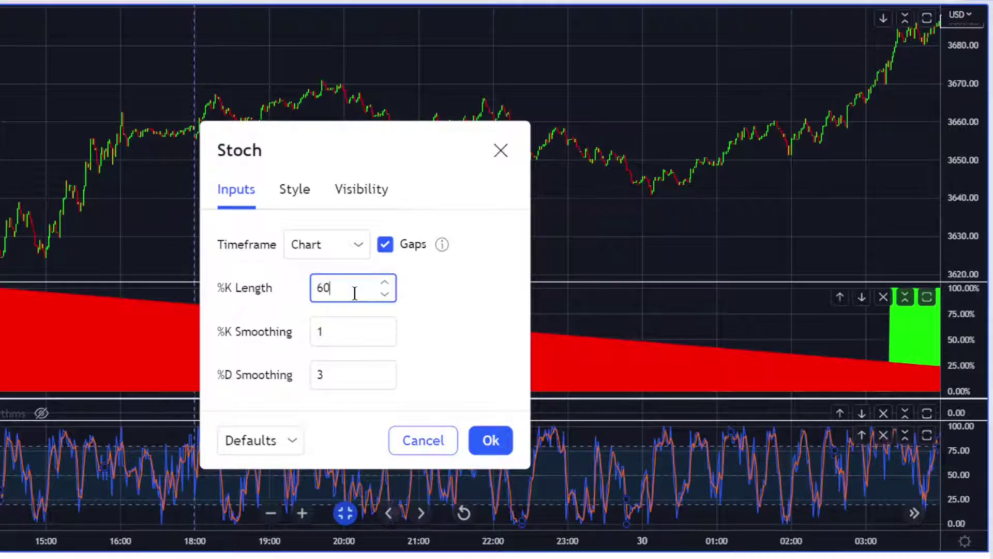
pyautogui.click(491, 440)
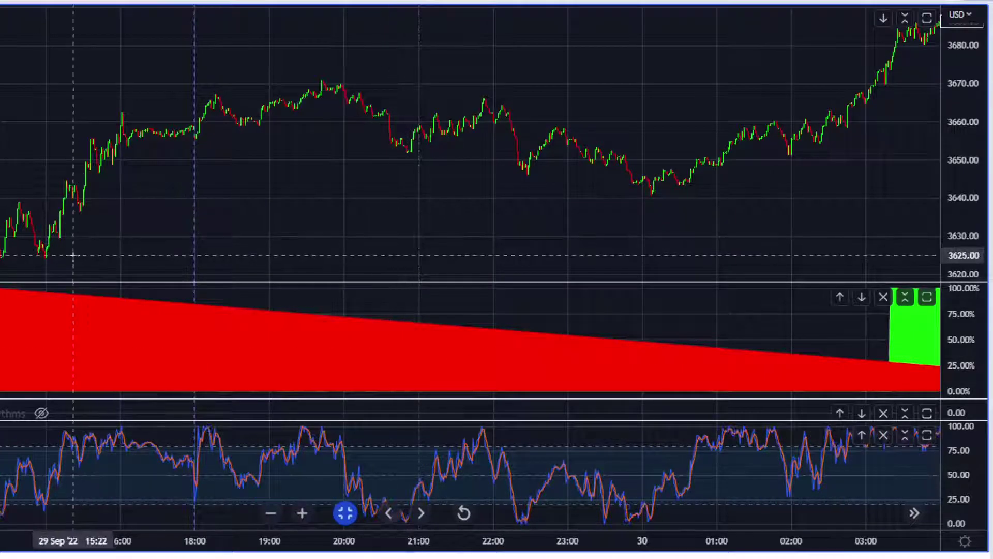
# Step: Examine the Stochastic's overbought peaks against price within the red Aroon trend of 29 Sep, working back to its start around 04:00
pyautogui.moveTo(73, 254); pyautogui.dragTo(177, 253)
pyautogui.moveTo(242, 251); pyautogui.dragTo(317, 243)
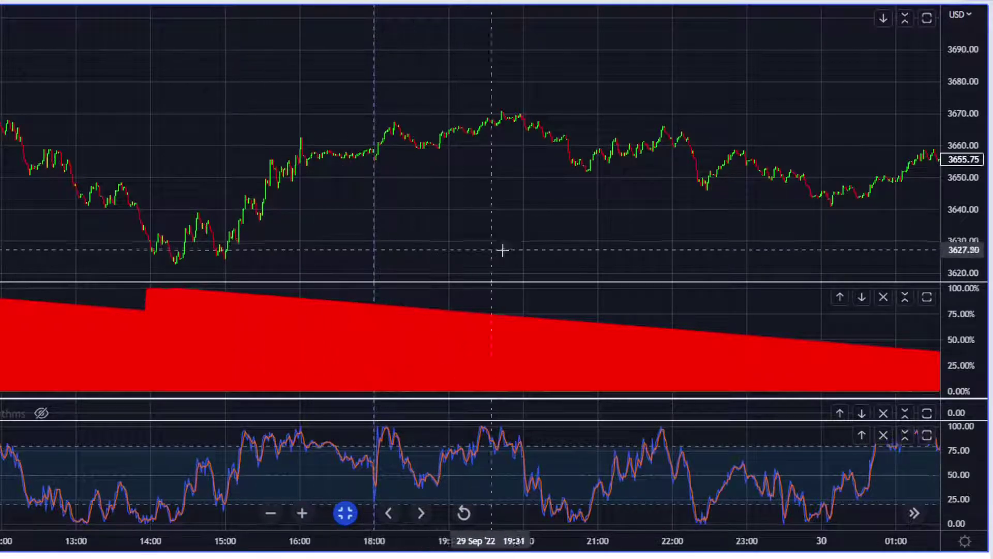
pyautogui.moveTo(243, 254); pyautogui.dragTo(539, 248)
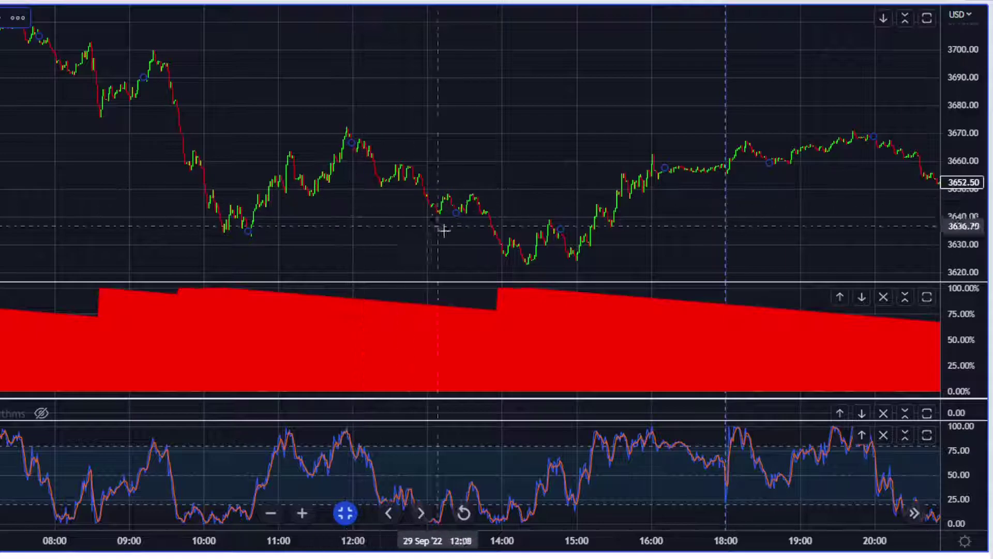
pyautogui.moveTo(310, 205); pyautogui.dragTo(530, 206)
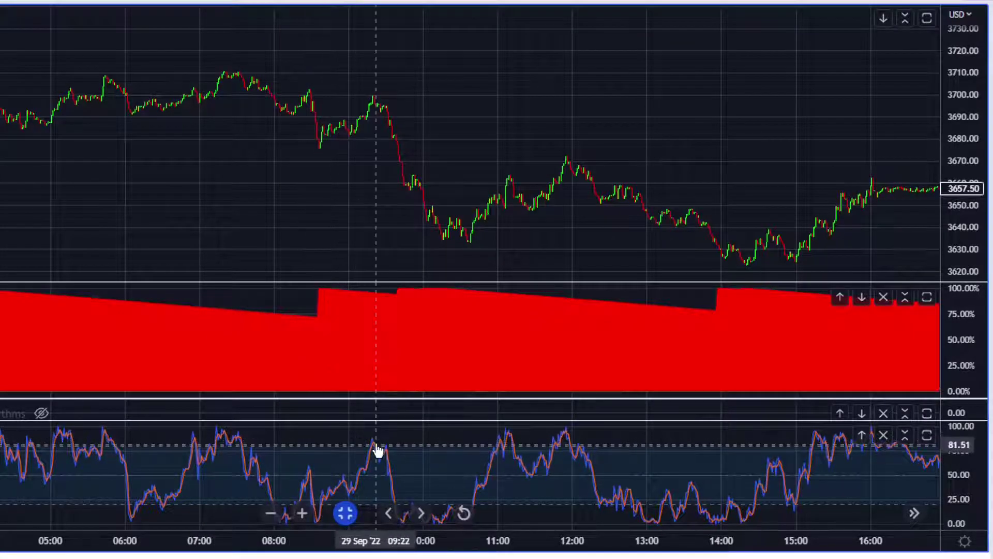
pyautogui.moveTo(100, 257); pyautogui.dragTo(572, 236)
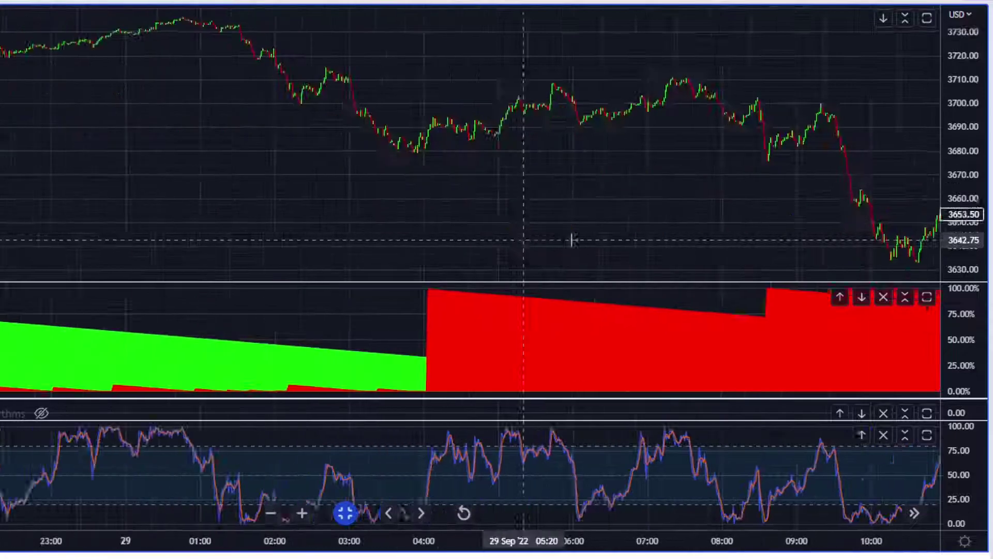
# Step: Compare the Stochastic's swings with price within the Aroon trend phases of 28 Sep, continuing back to the early morning of 27 Sep
pyautogui.moveTo(111, 220); pyautogui.dragTo(438, 219)
pyautogui.scroll(-2, 438, 219)
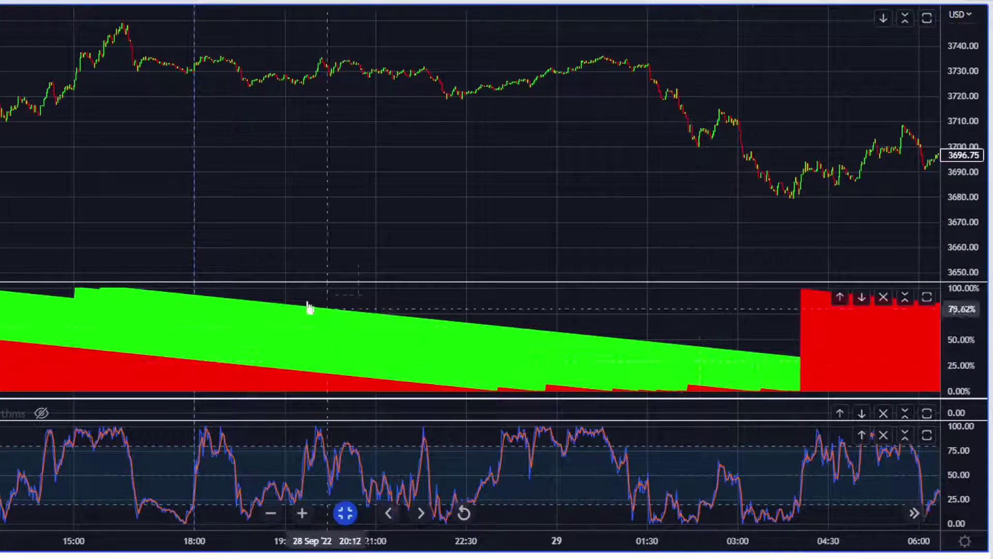
pyautogui.moveTo(124, 116); pyautogui.dragTo(497, 163)
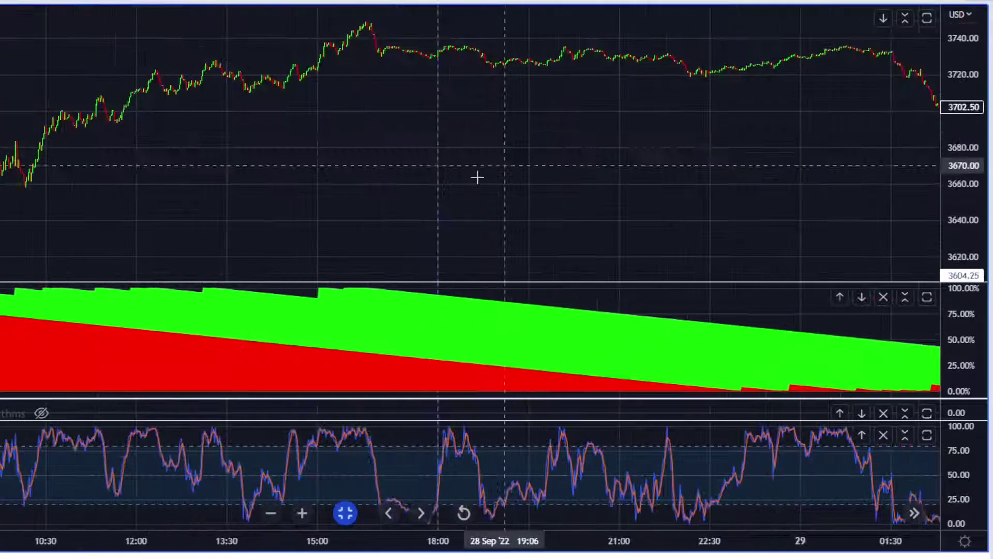
pyautogui.moveTo(264, 197); pyautogui.dragTo(512, 194)
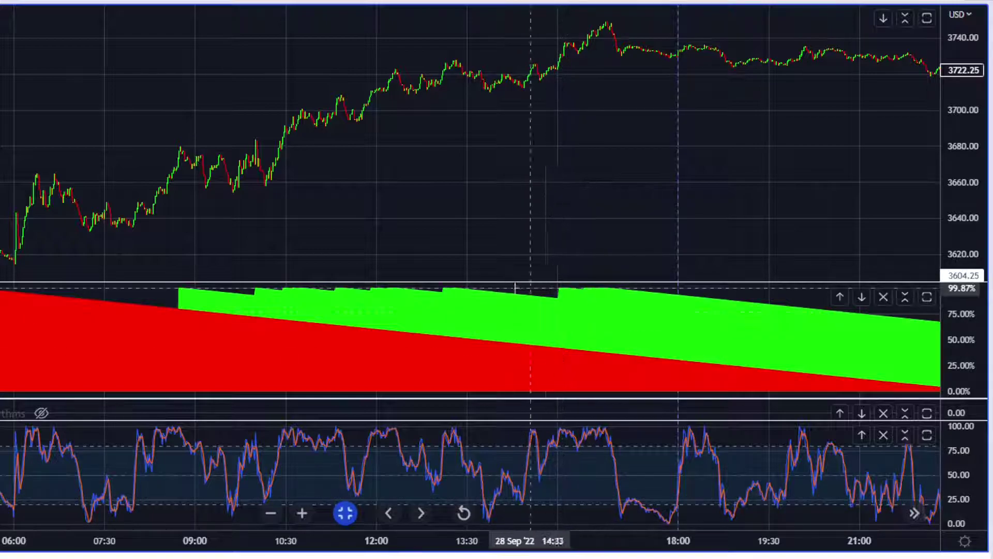
pyautogui.moveTo(410, 203); pyautogui.dragTo(568, 206)
pyautogui.moveTo(605, 179); pyautogui.dragTo(306, 186)
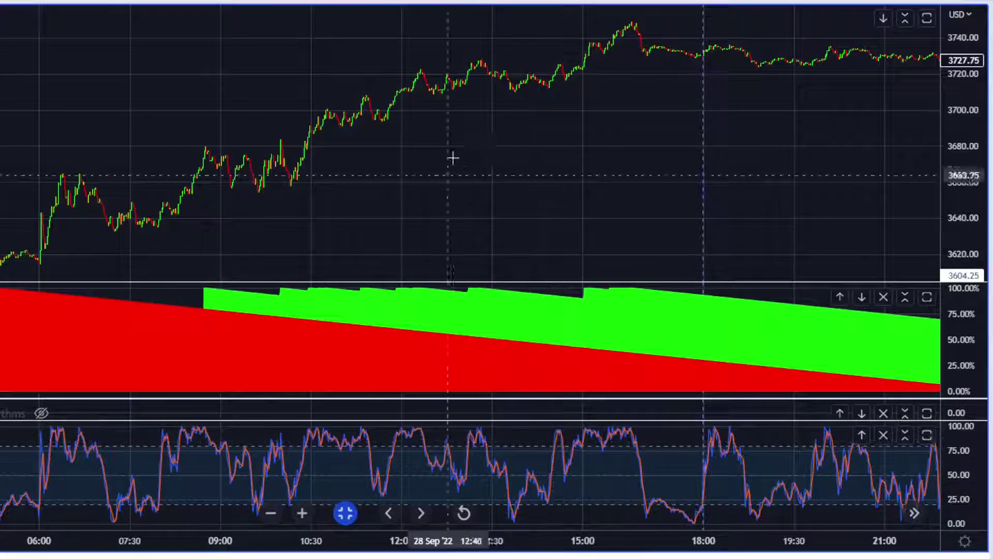
pyautogui.moveTo(229, 177); pyautogui.dragTo(699, 165)
pyautogui.moveTo(9, 149); pyautogui.dragTo(545, 156)
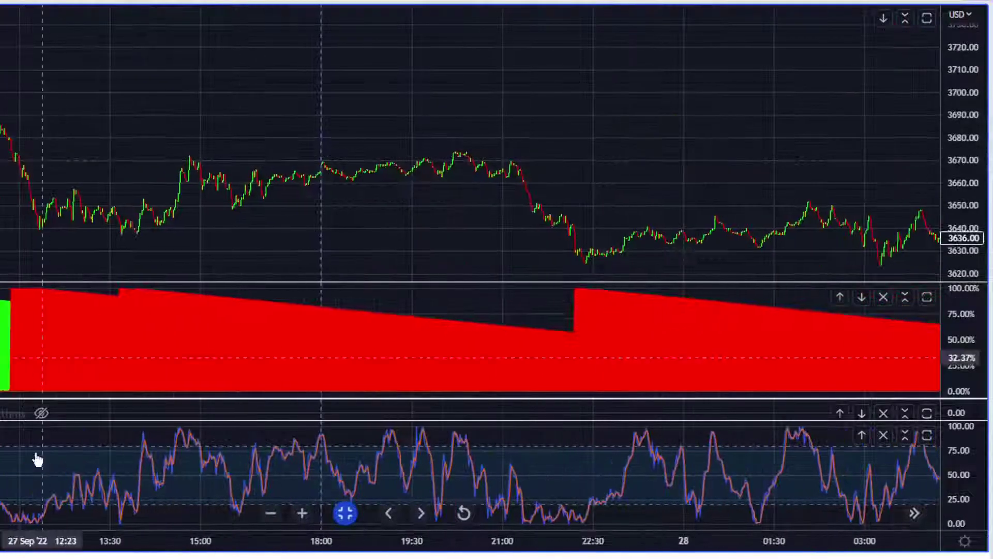
pyautogui.moveTo(6, 150); pyautogui.dragTo(610, 150)
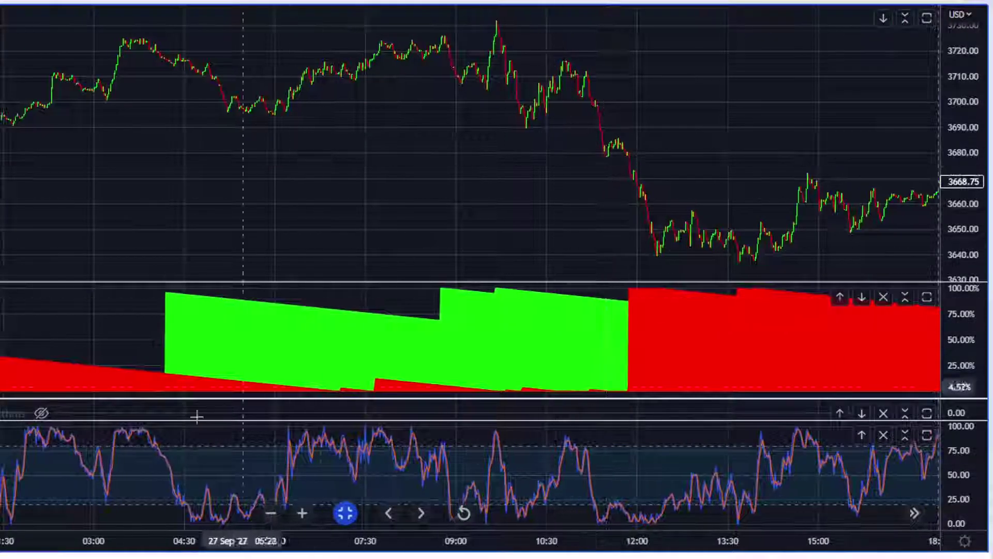